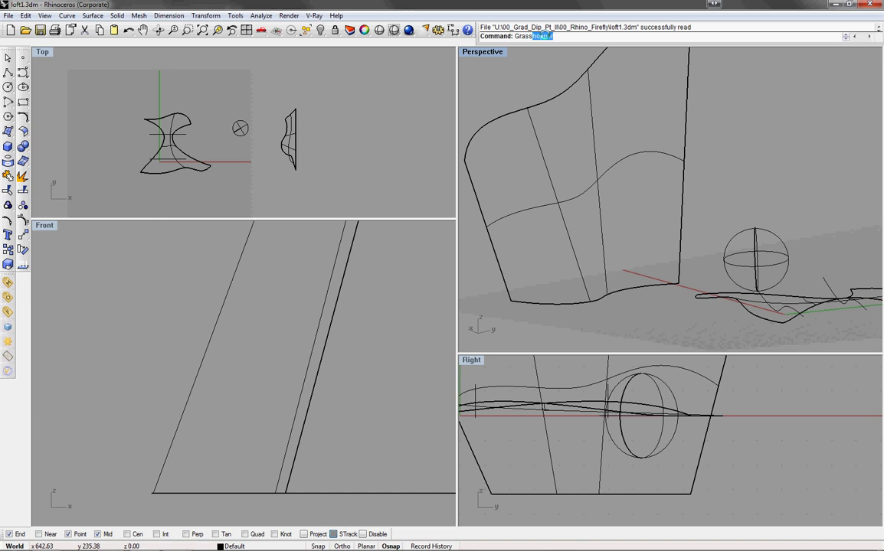
# Step: Launch Grasshopper from Rhino and bring up the live feed in Logitech Webcam Software
pyautogui.press('Return')
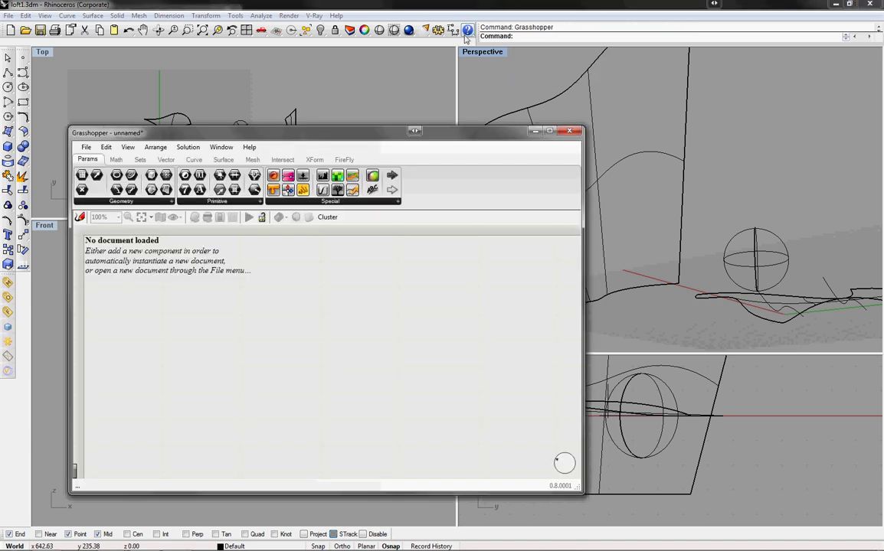
pyautogui.moveTo(107, 542)
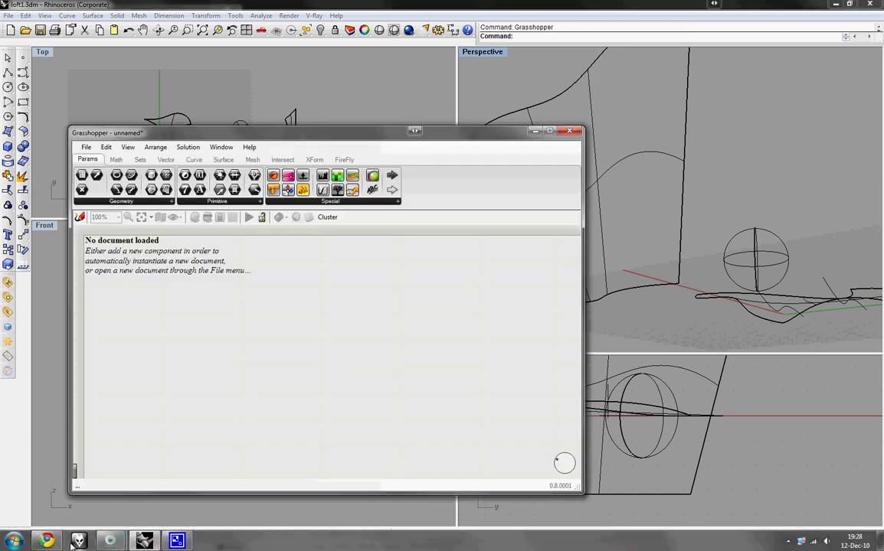
pyautogui.click(107, 455)
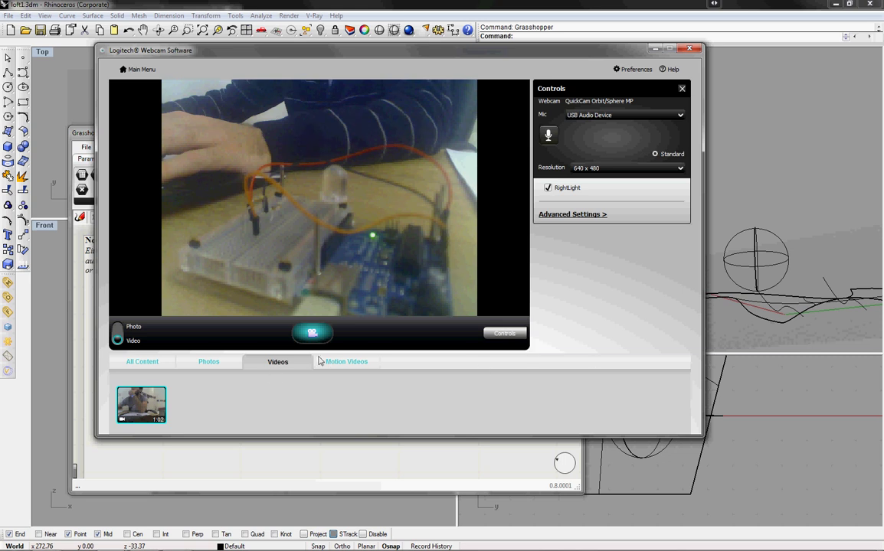
# Step: Hide the webcam controls and move the webcam window beside the Grasshopper canvas, keeping the video feed in front
pyautogui.click(683, 89)
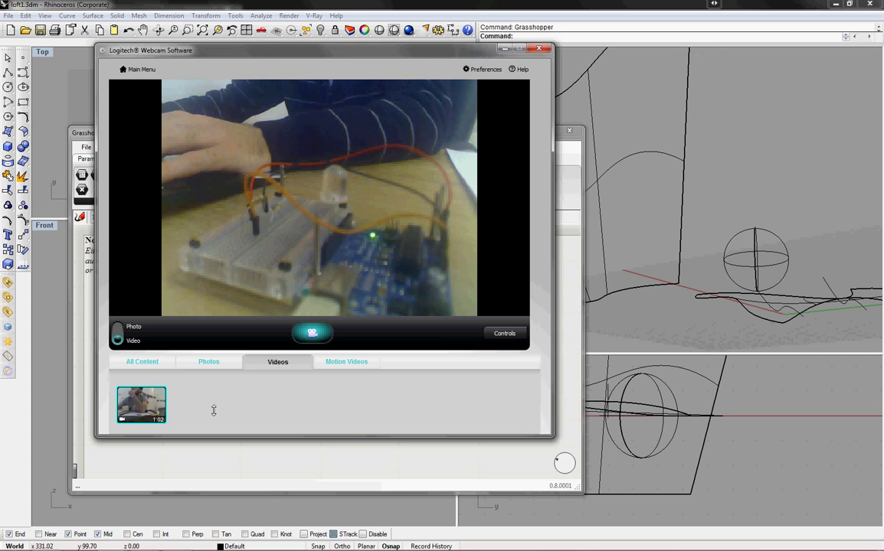
pyautogui.moveTo(213, 410)
pyautogui.mouseDown()
pyautogui.moveTo(198, 455)
pyautogui.moveTo(218, 413)
pyautogui.mouseUp()
pyautogui.moveTo(251, 47); pyautogui.dragTo(571, 155)
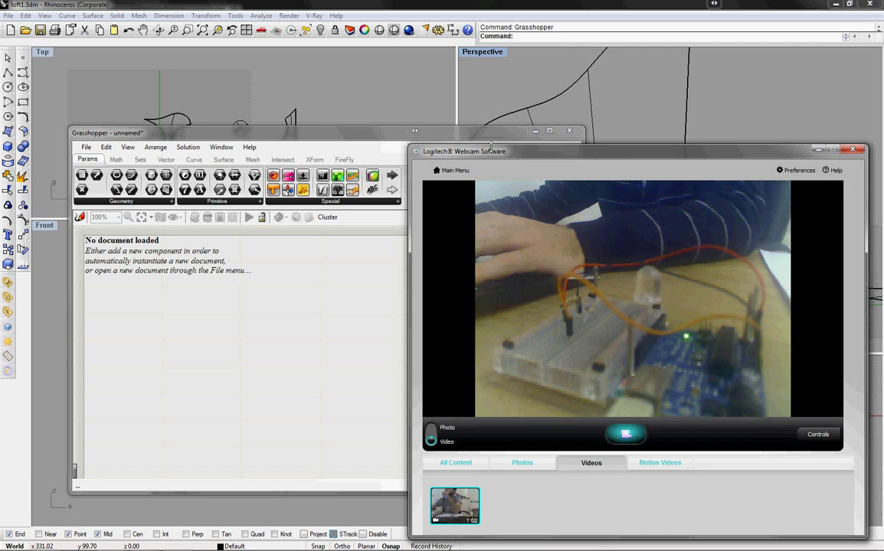
pyautogui.click(404, 246)
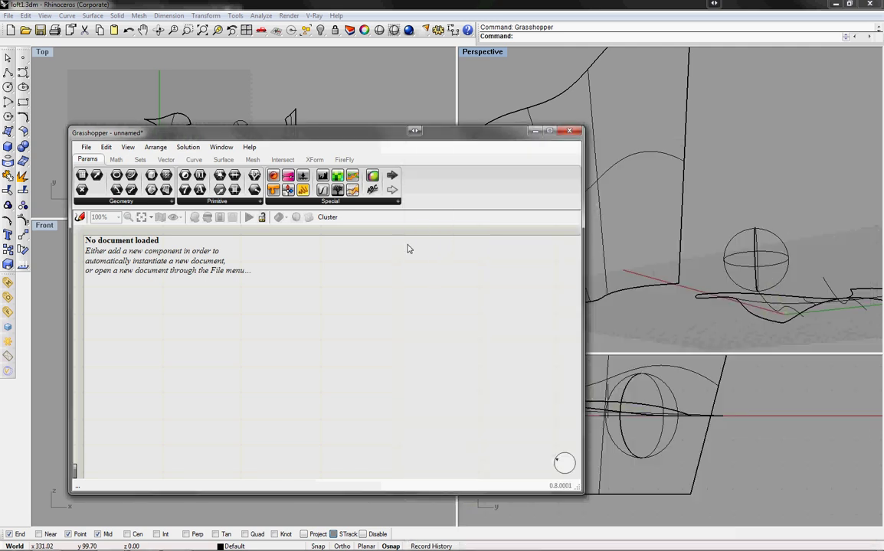
pyautogui.hotkey('alt', 'Tab')
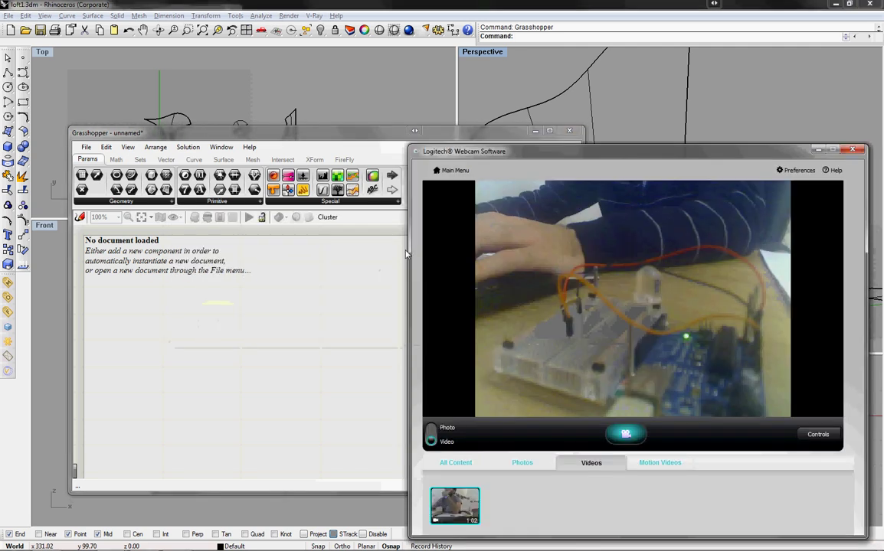
# Step: Show the webcam controls, try the 320 x 240 resolution and set it back to 640 x 480
pyautogui.click(817, 435)
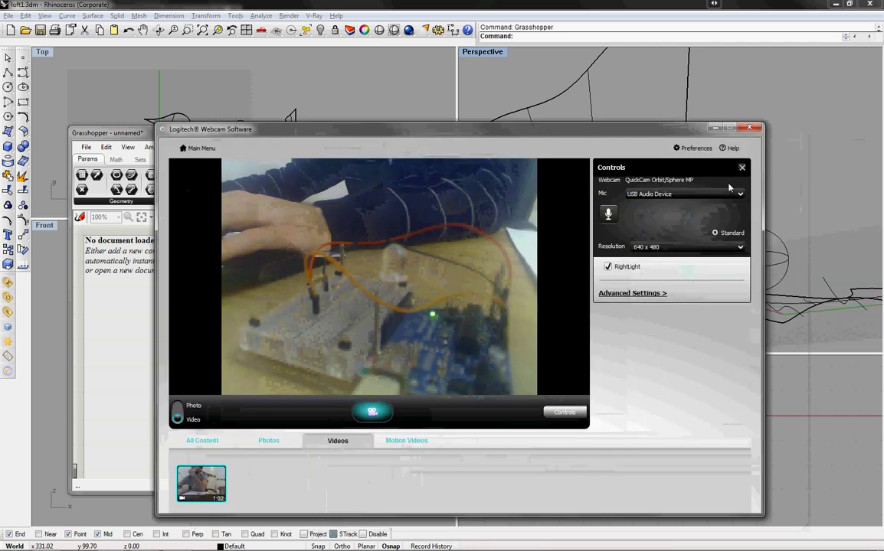
pyautogui.click(697, 247)
pyautogui.click(739, 252)
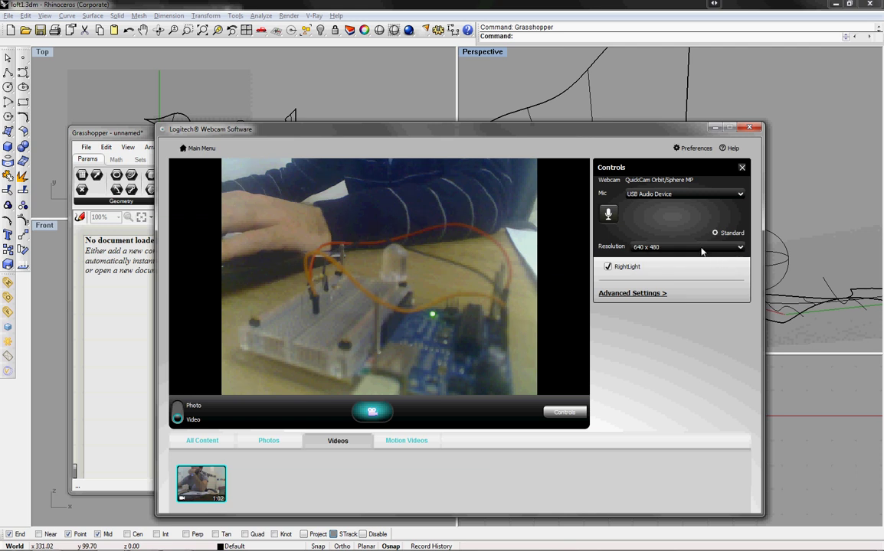
pyautogui.scroll(1, 694, 253)
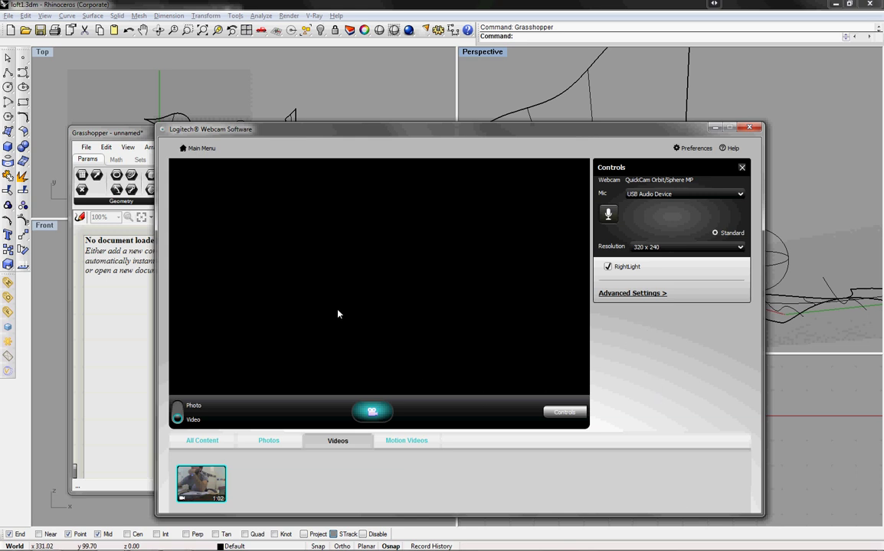
pyautogui.click(633, 245)
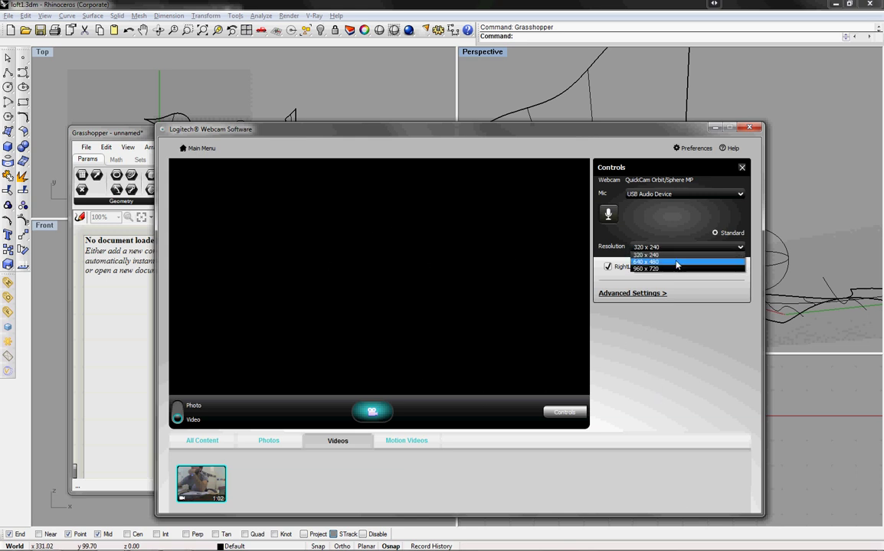
pyautogui.click(676, 263)
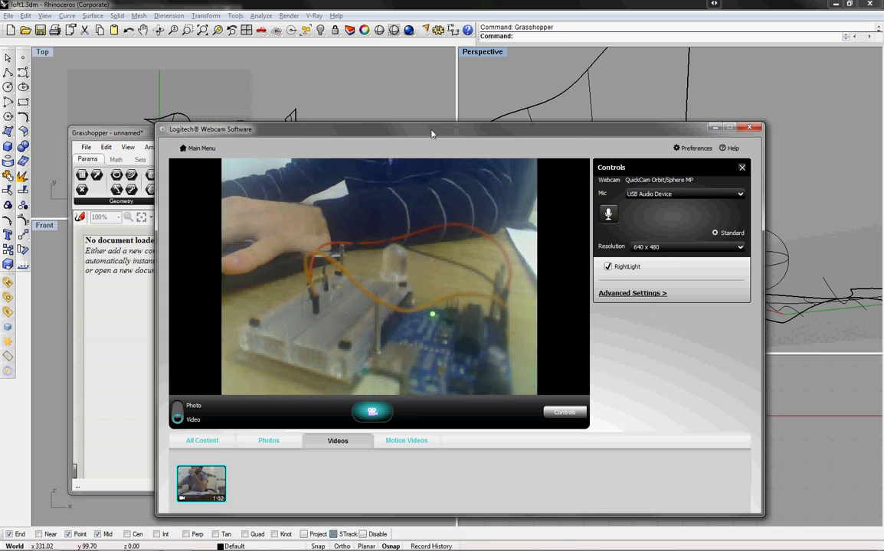
# Step: Arrange the Grasshopper window above the webcam window and pin the webcam window on top of other windows
pyautogui.moveTo(336, 134); pyautogui.dragTo(114, 287)
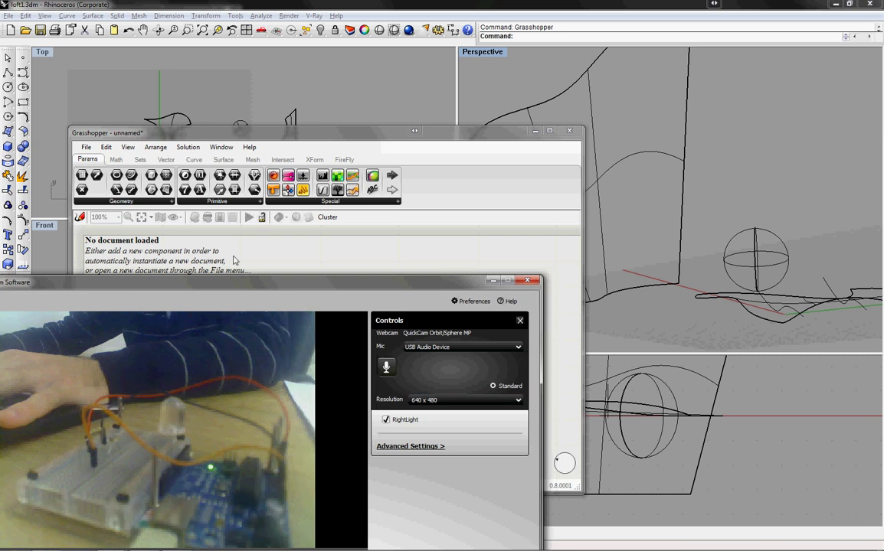
pyautogui.click(790, 541)
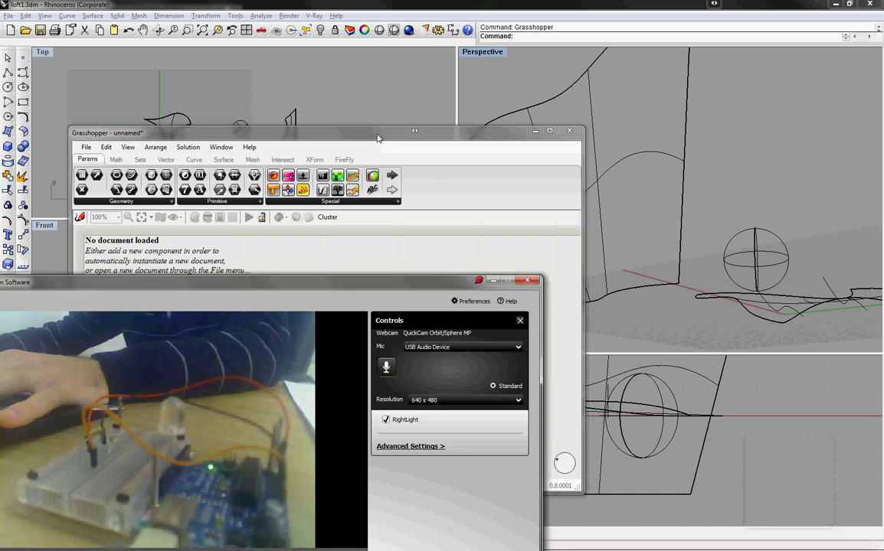
pyautogui.moveTo(321, 138); pyautogui.dragTo(253, 26)
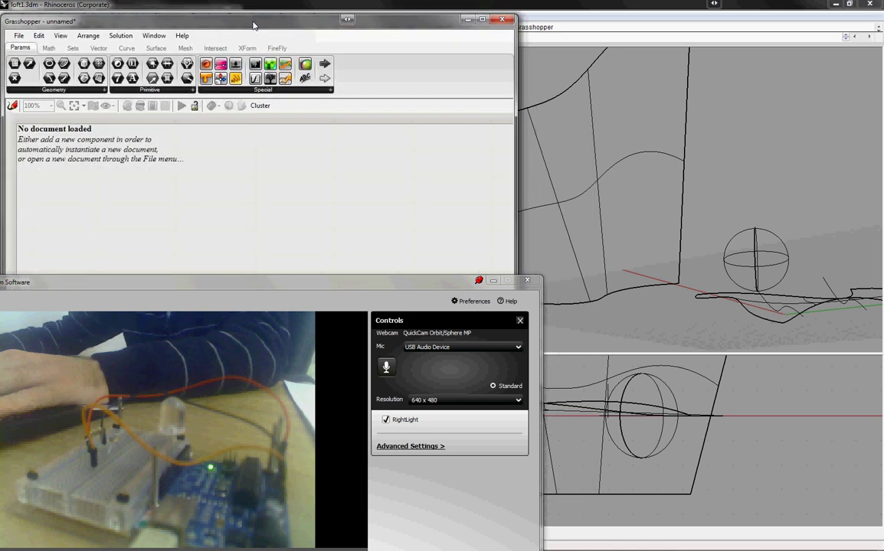
# Step: Open the recent Grasshopper definition loft1.ghx and shift the Grasshopper window up to the screen's edge
pyautogui.click(18, 35)
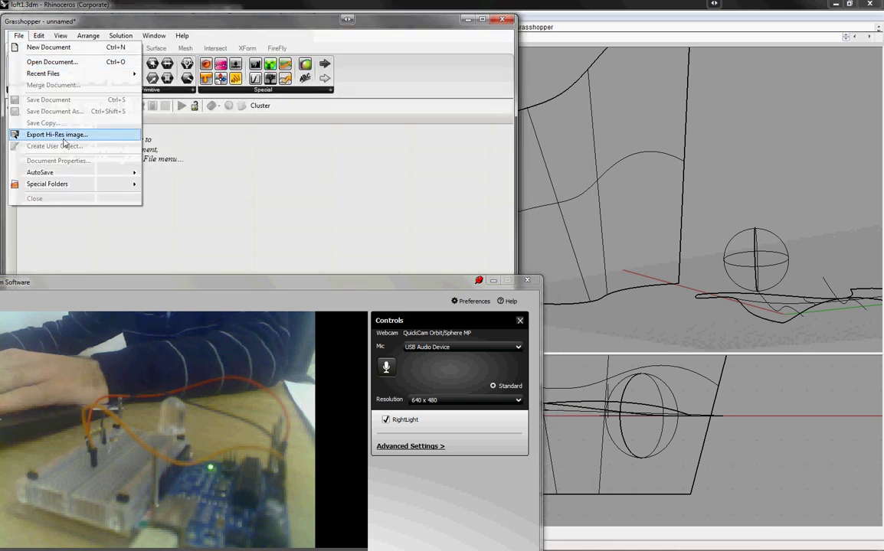
pyautogui.moveTo(110, 77)
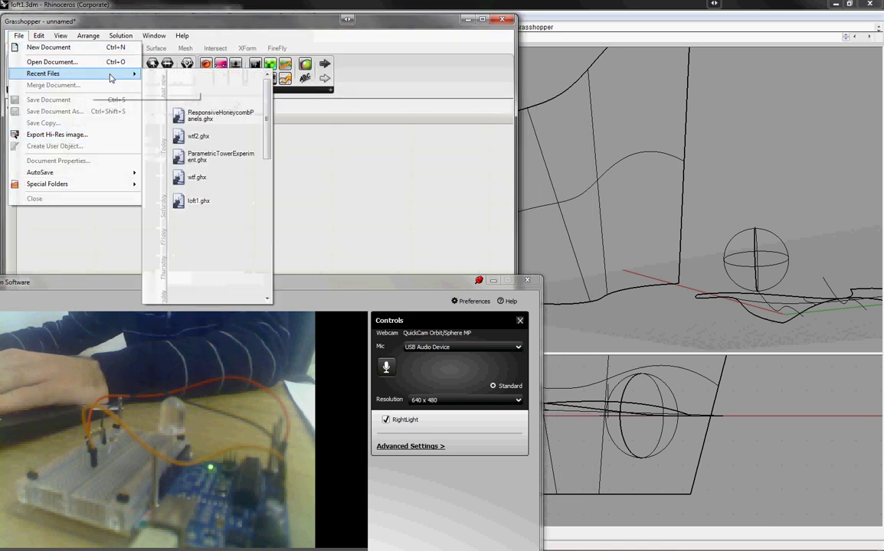
pyautogui.click(208, 202)
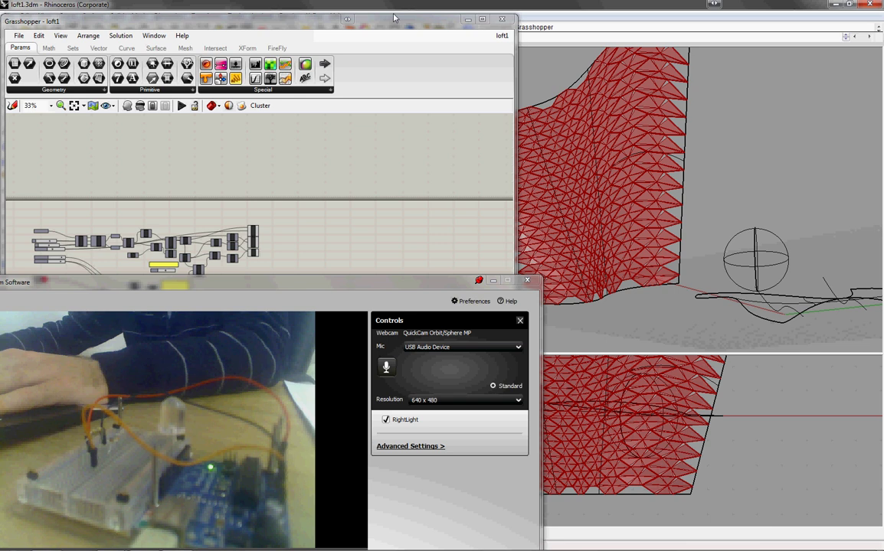
pyautogui.moveTo(393, 15)
pyautogui.mouseDown()
pyautogui.moveTo(397, 107)
pyautogui.moveTo(396, 14)
pyautogui.mouseUp()
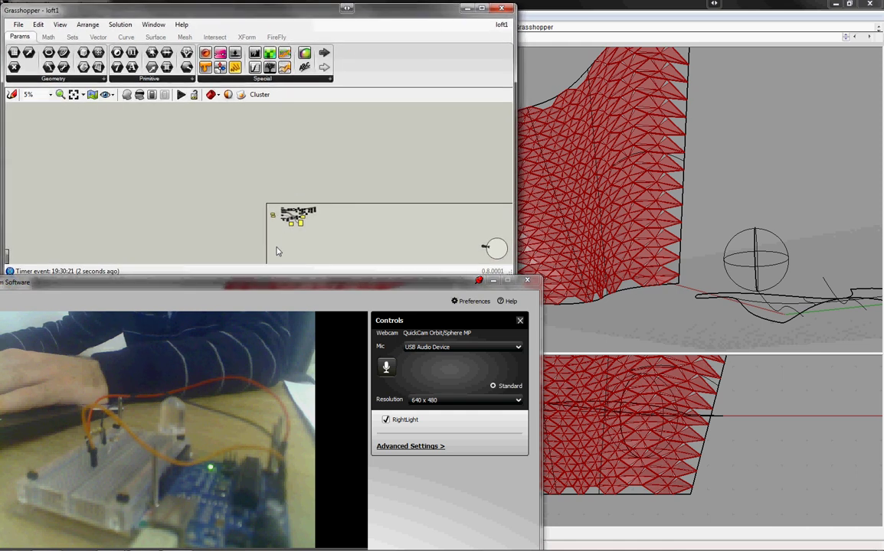
# Step: Examine the definition's timer, Port Control slider and yellow instruction notes, as well as its overall layout
pyautogui.scroll(3, 282, 212)
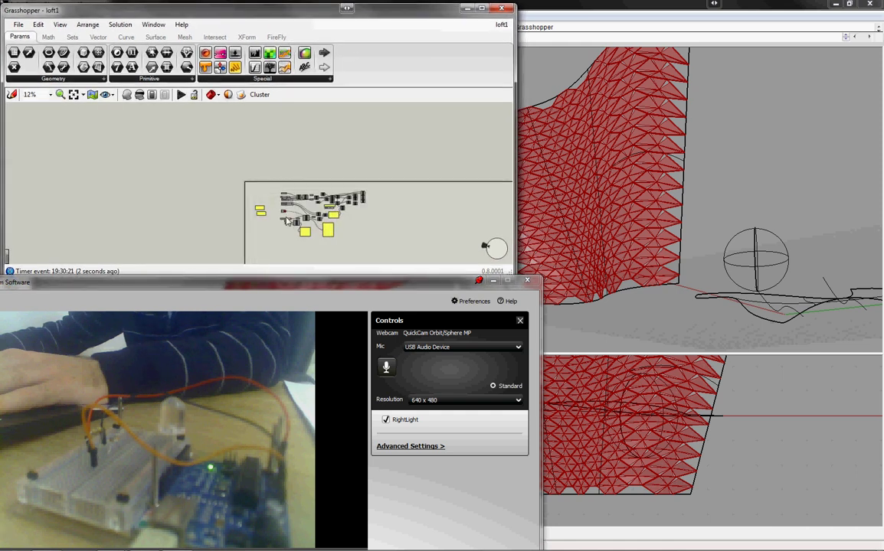
pyautogui.scroll(12, 286, 219)
pyautogui.scroll(-3, 245, 228)
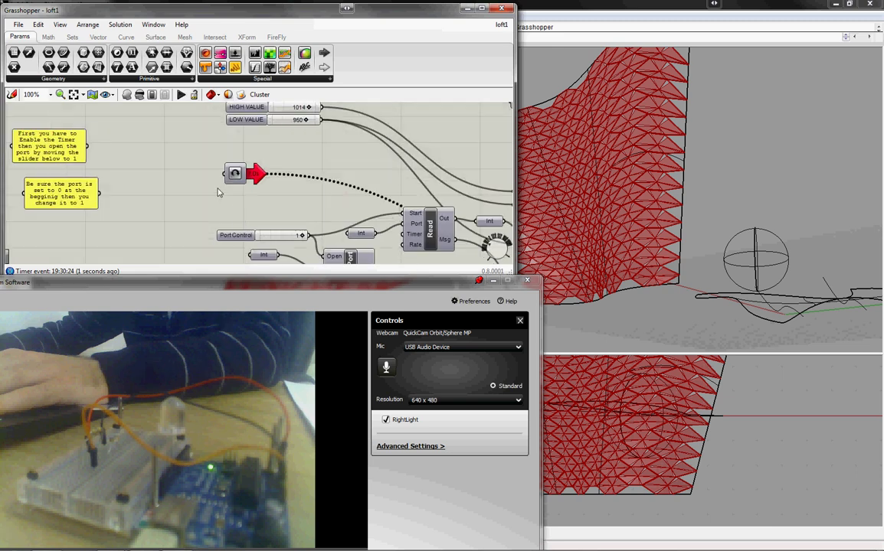
pyautogui.scroll(-4, 207, 186)
pyautogui.scroll(1, 207, 187)
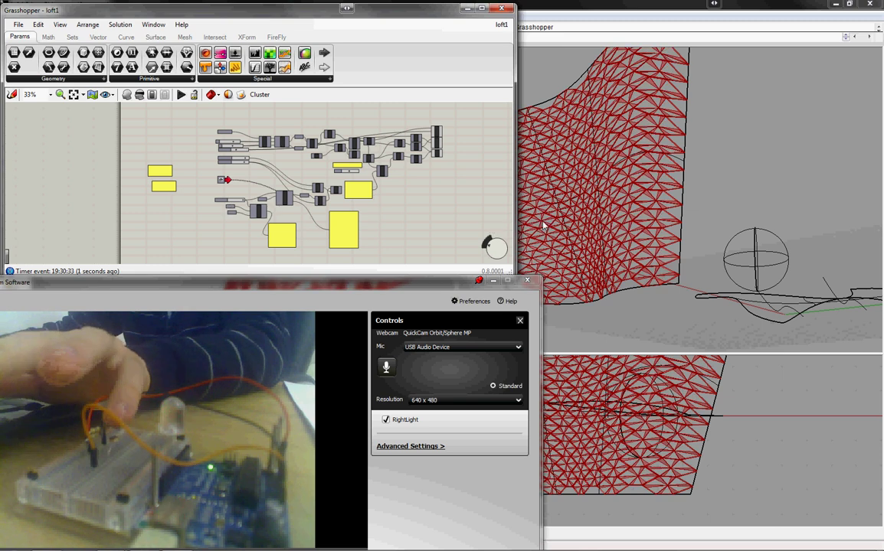
# Step: Hide the webcam controls, move the webcam window aside and narrow the Grasshopper window to uncover the Perspective viewport
pyautogui.click(520, 321)
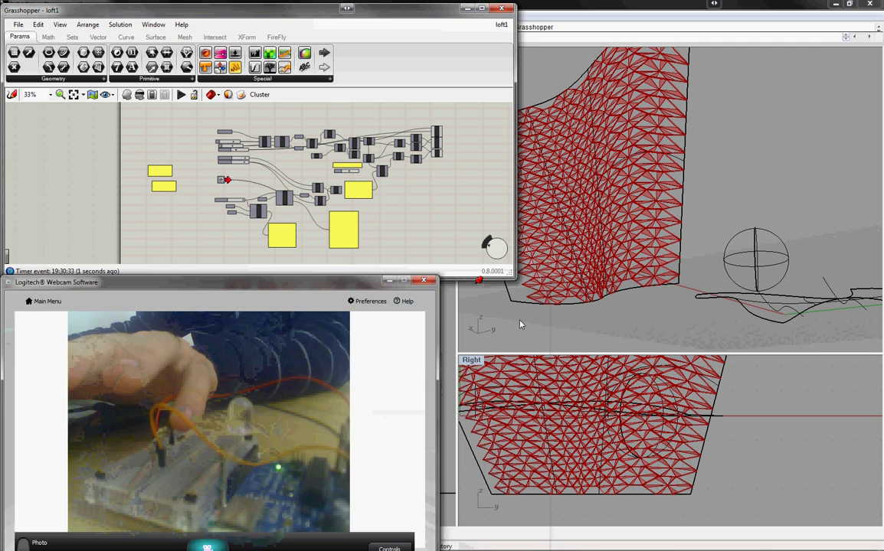
pyautogui.moveTo(298, 287); pyautogui.dragTo(233, 291)
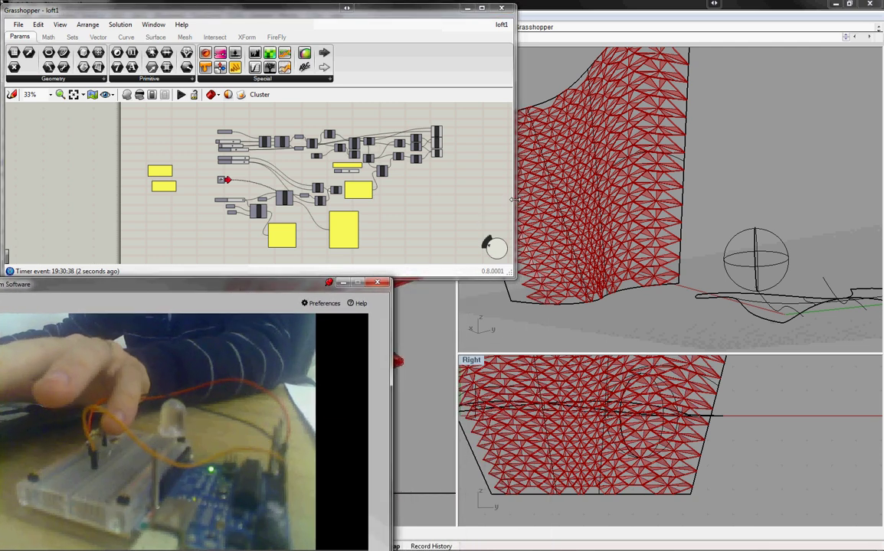
pyautogui.moveTo(442, 198); pyautogui.dragTo(439, 197)
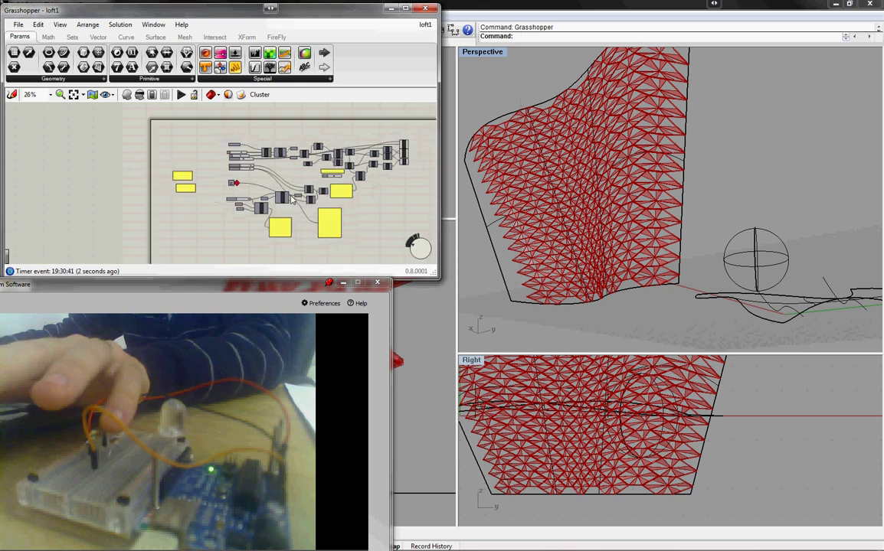
# Step: Examine how the Arduino Read output passes through the Minus and Div components to the Eval component and final geometry
pyautogui.scroll(3, 355, 182)
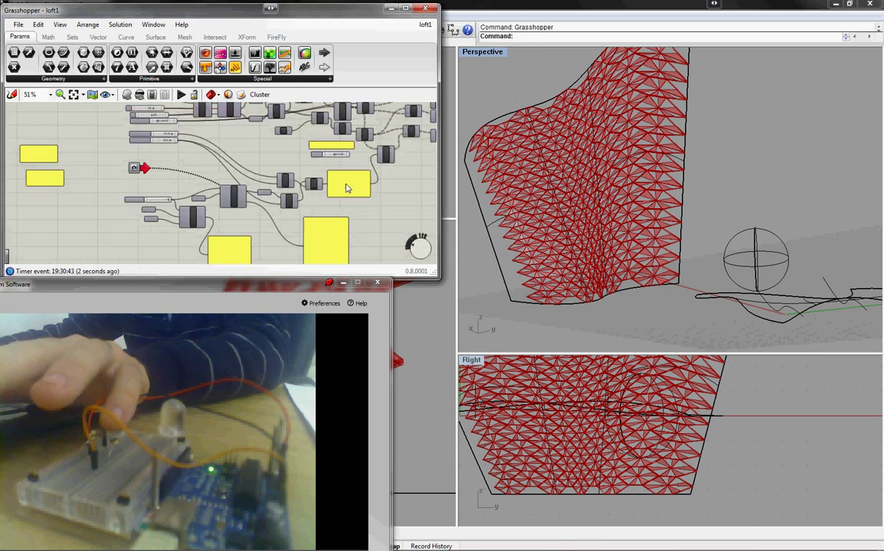
pyautogui.scroll(3, 318, 197)
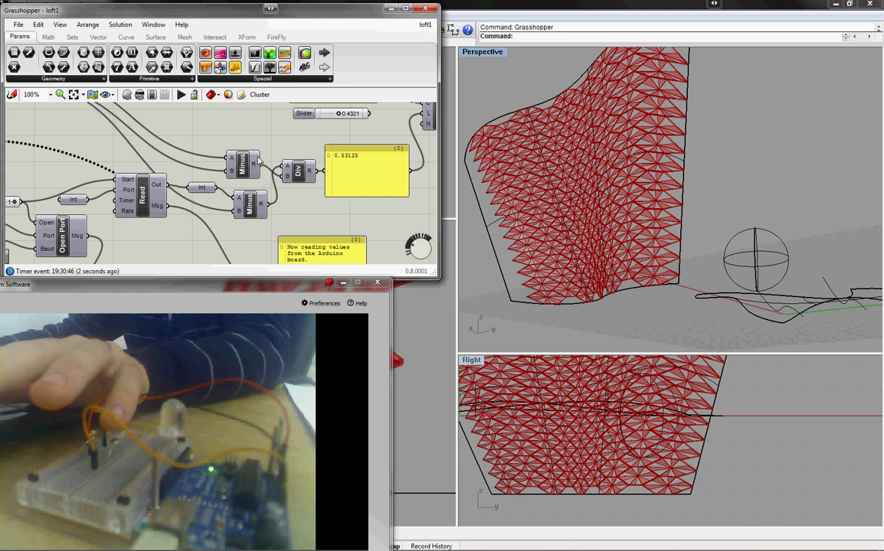
pyautogui.scroll(-4, 259, 160)
pyautogui.scroll(3, 211, 211)
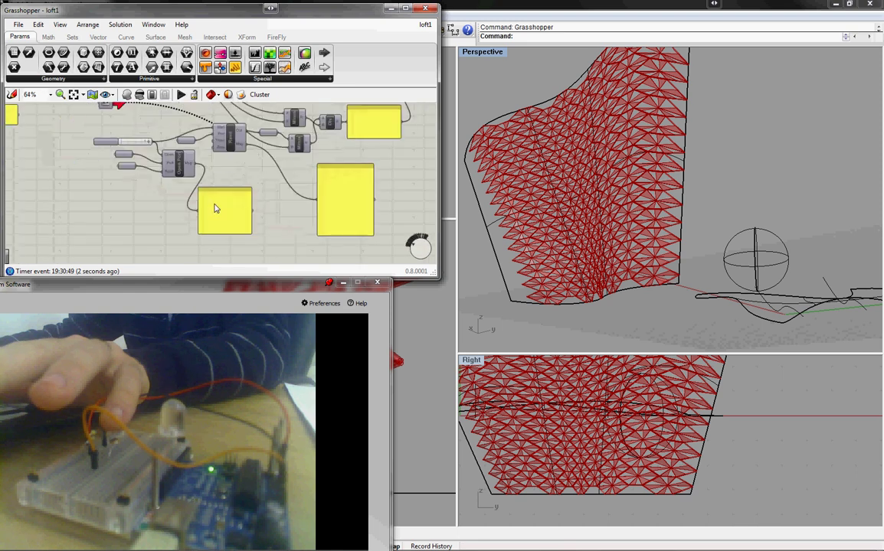
pyautogui.scroll(-3, 184, 200)
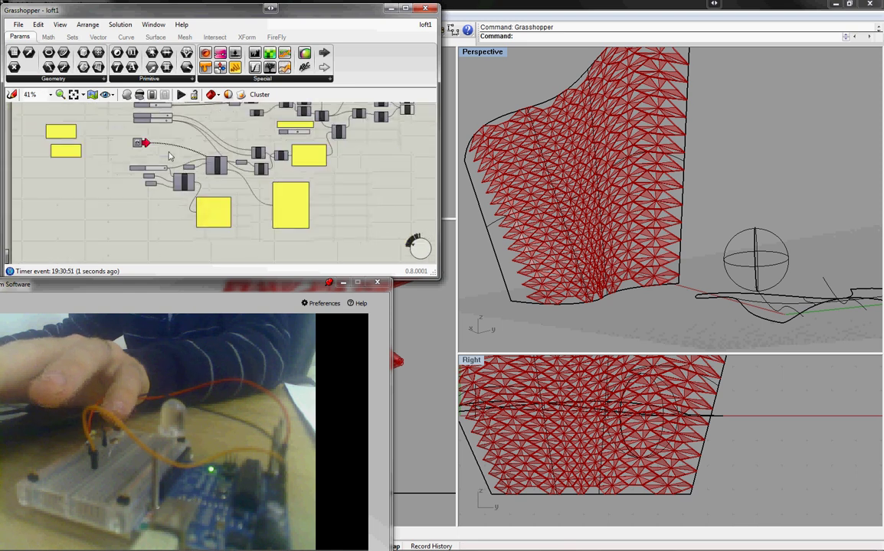
pyautogui.scroll(2, 161, 159)
pyautogui.scroll(3, 396, 197)
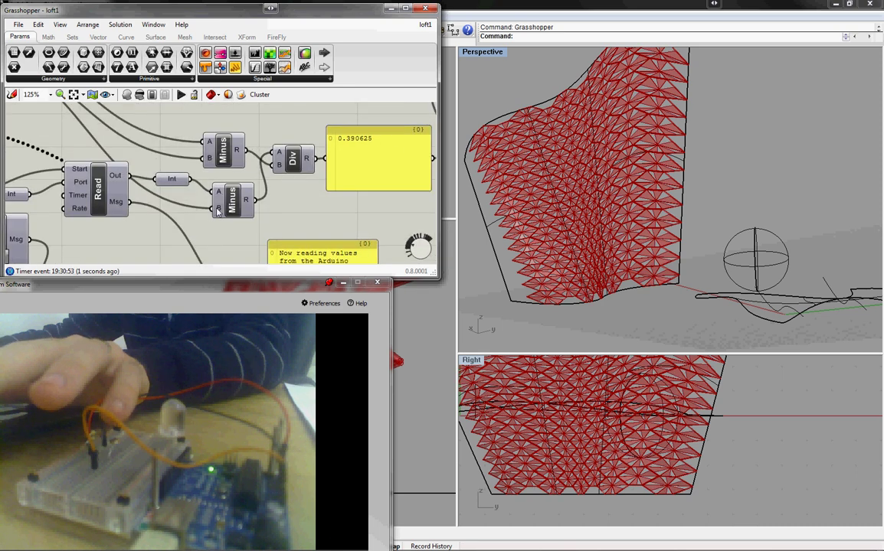
pyautogui.scroll(-5, 217, 211)
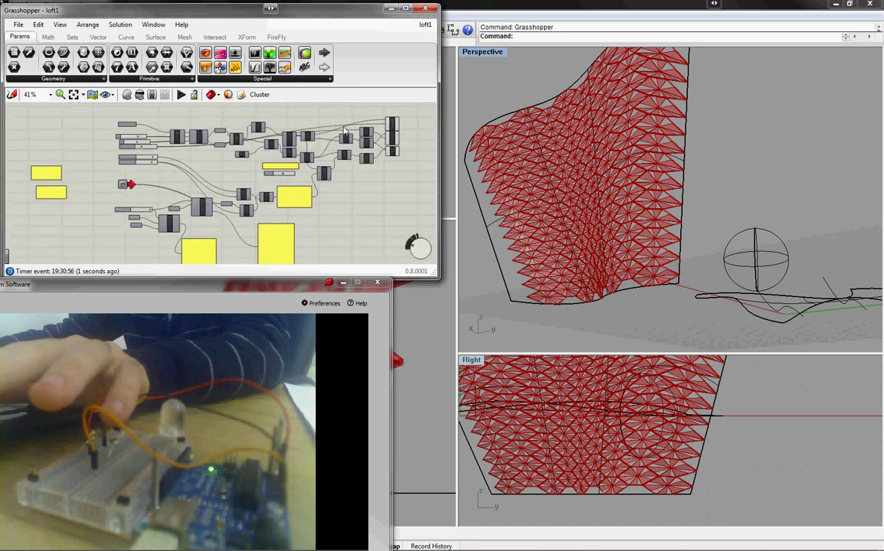
pyautogui.scroll(3, 345, 131)
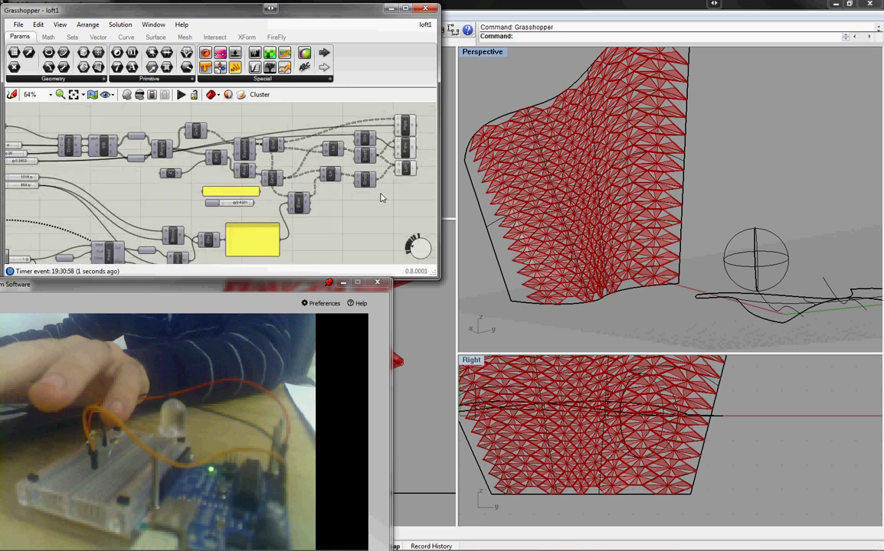
pyautogui.scroll(1, 374, 211)
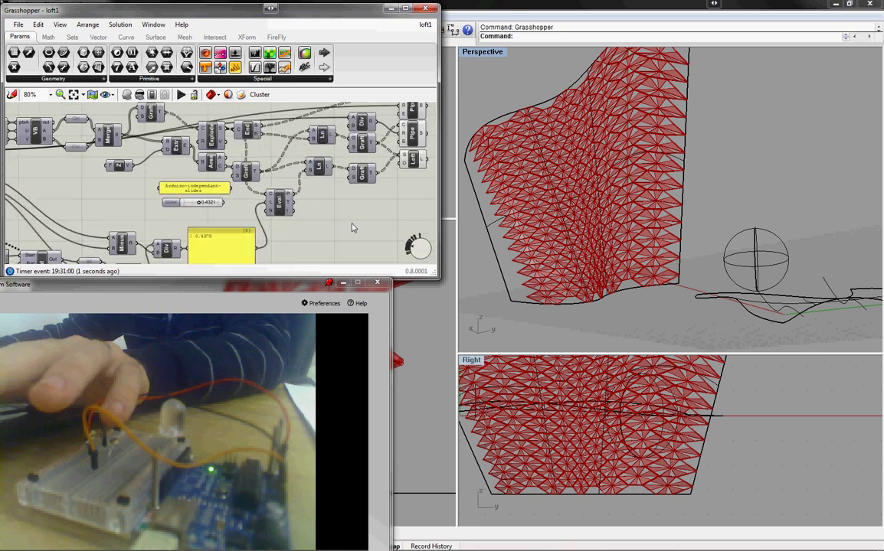
# Step: Turn off the preview of the two Pipe components at the end of the definition
pyautogui.click(414, 115)
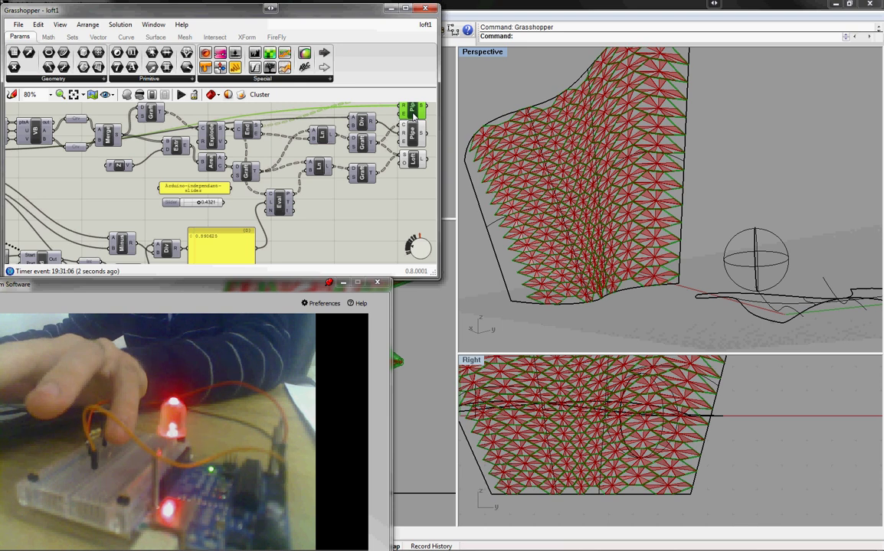
pyautogui.click(414, 135)
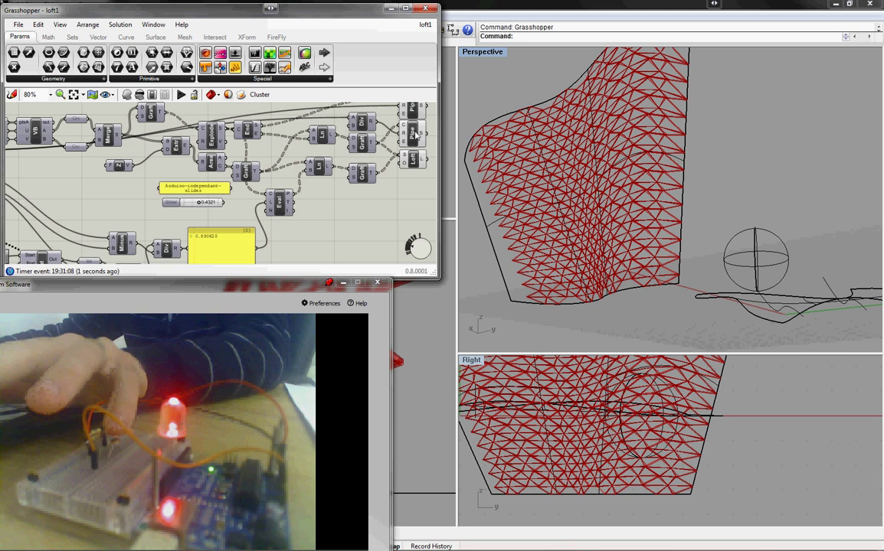
pyautogui.rightClick(415, 132)
pyautogui.click(426, 138)
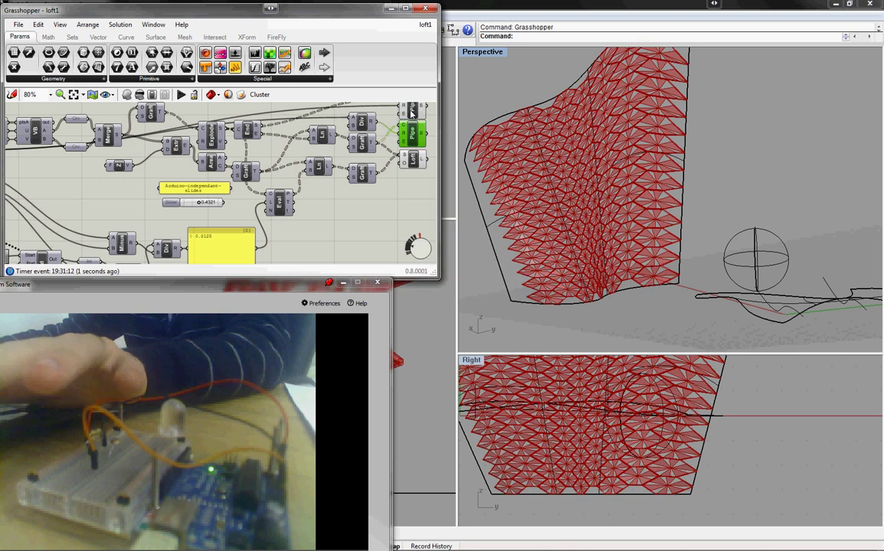
pyautogui.rightClick(427, 139)
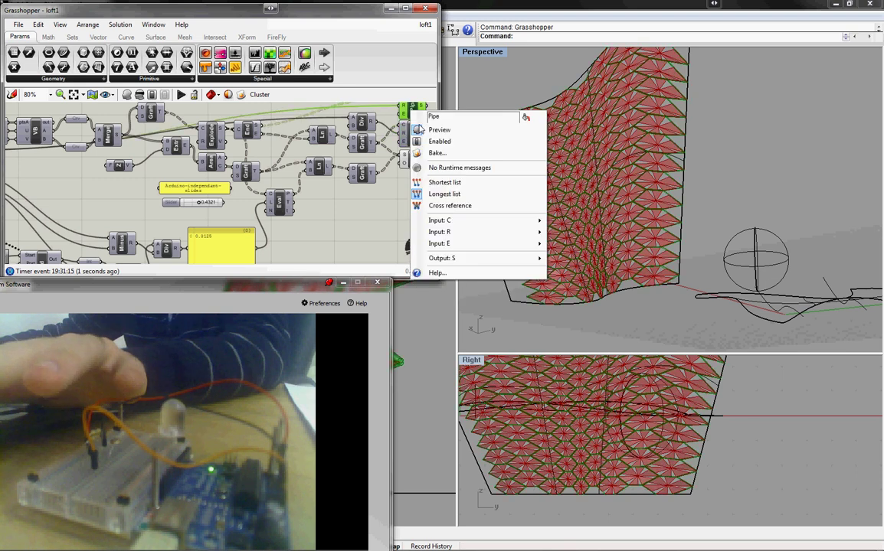
pyautogui.click(401, 214)
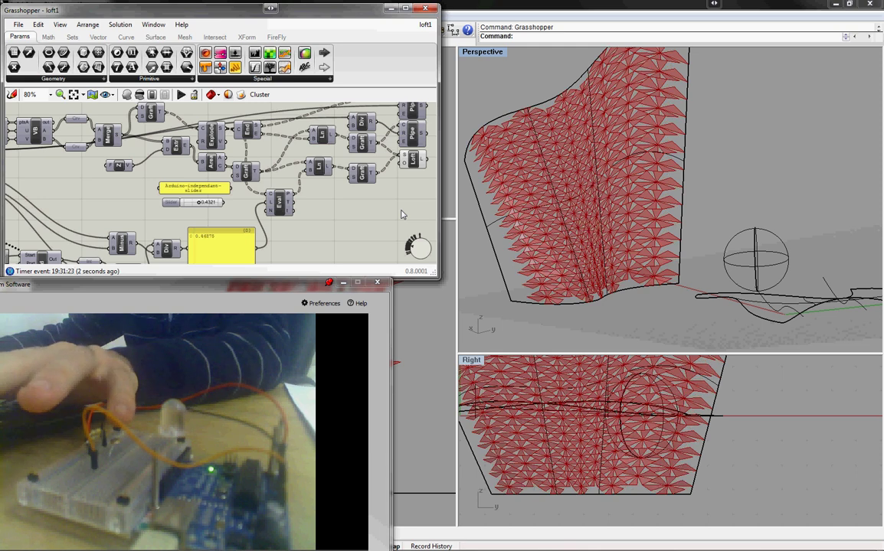
# Step: Turn the preview of both Pipe components back on
pyautogui.click(414, 142)
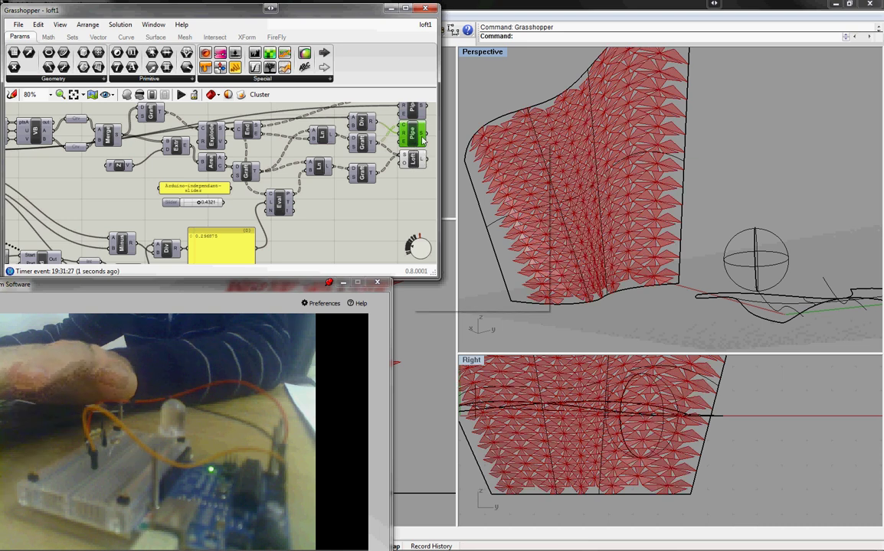
pyautogui.rightClick(411, 142)
pyautogui.click(429, 161)
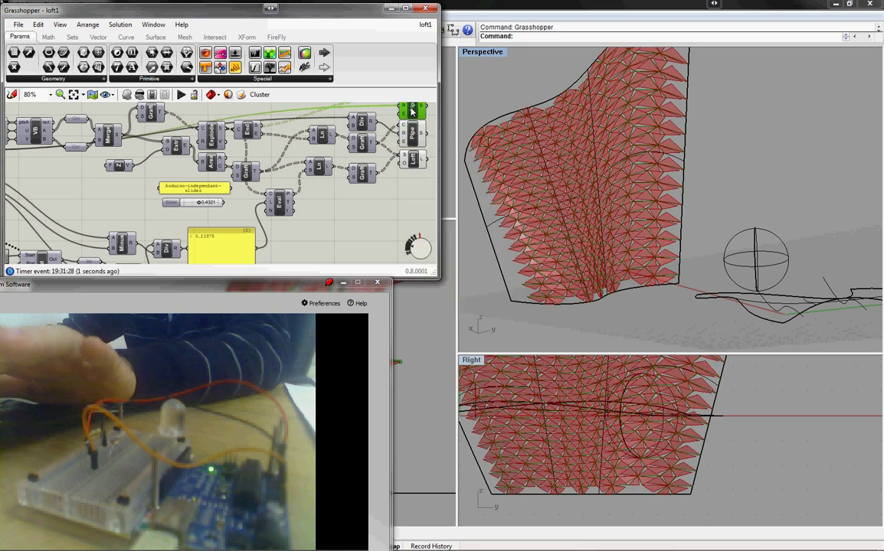
pyautogui.rightClick(412, 112)
pyautogui.click(411, 198)
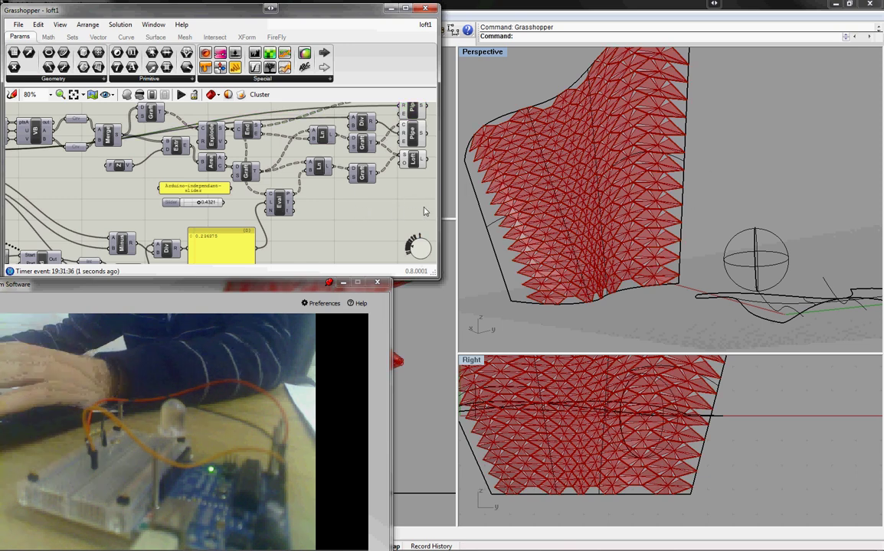
# Step: Set the Input Surface parameter to reference the sphere in the Perspective viewport
pyautogui.scroll(-5, 418, 207)
pyautogui.scroll(8, 253, 168)
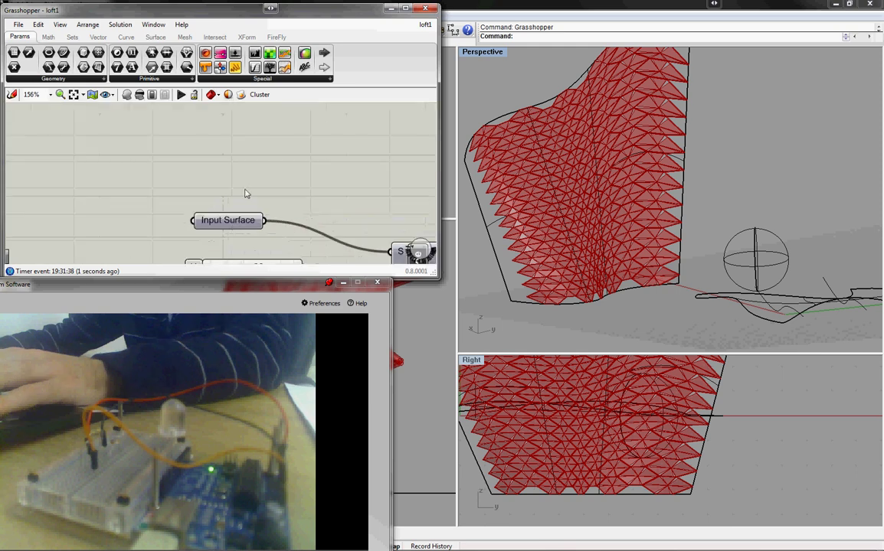
pyautogui.click(224, 219)
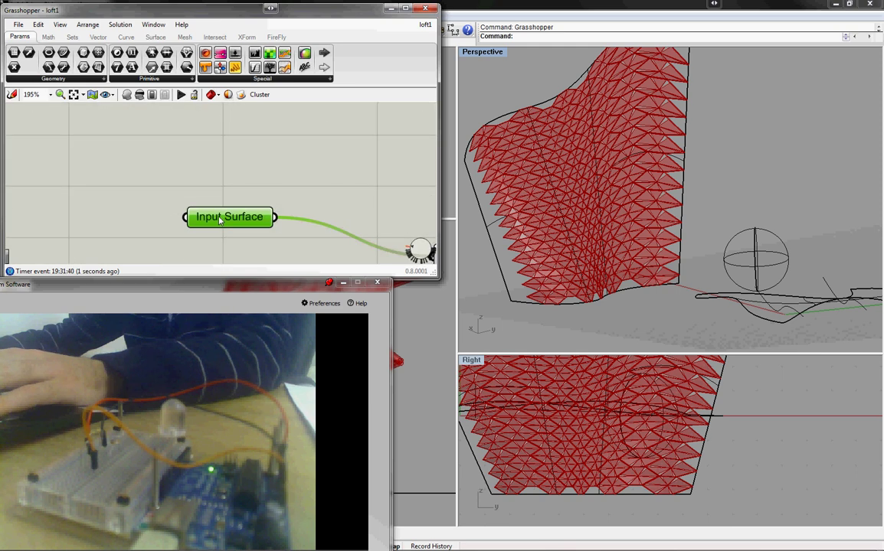
pyautogui.rightClick(221, 219)
pyautogui.click(277, 342)
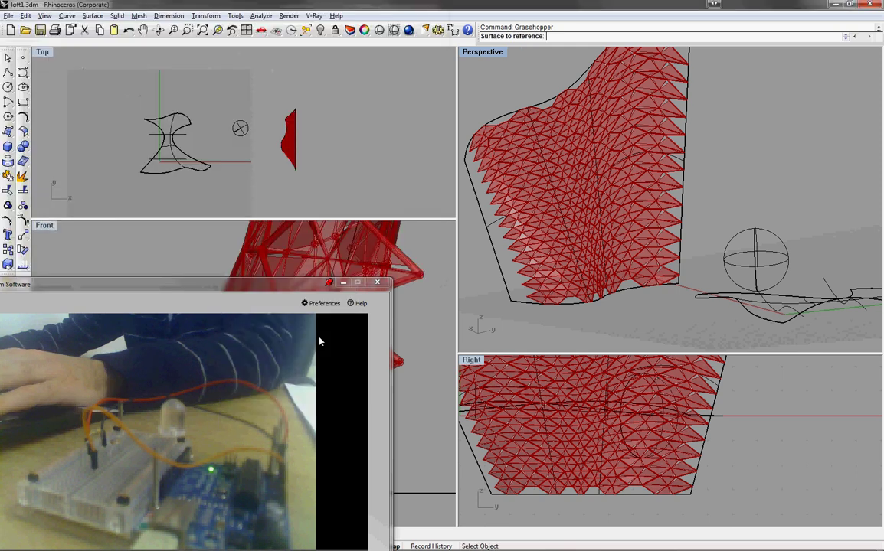
pyautogui.click(737, 236)
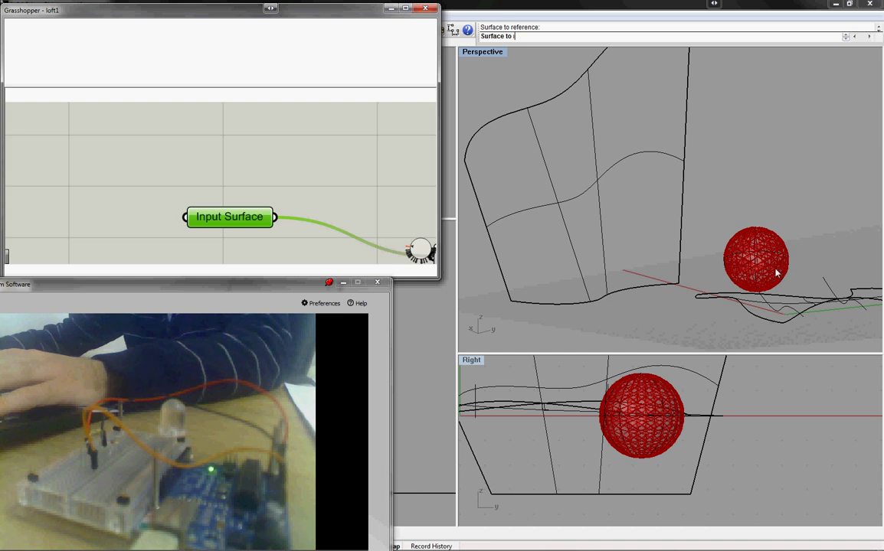
# Step: Examine the panelled sphere from several angles and distances while the light sensor is covered and uncovered
pyautogui.scroll(8, 686, 241)
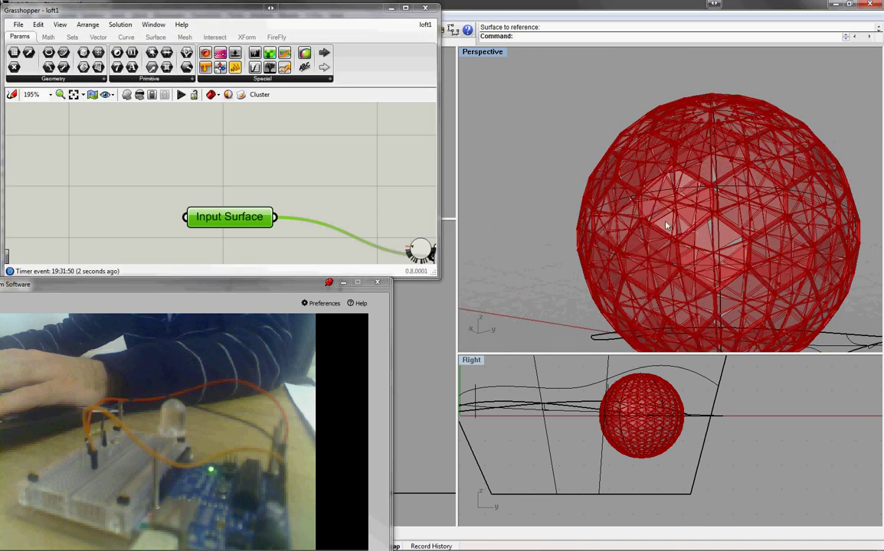
pyautogui.moveTo(665, 225); pyautogui.dragTo(688, 274, button='right')
pyautogui.scroll(-2, 689, 274)
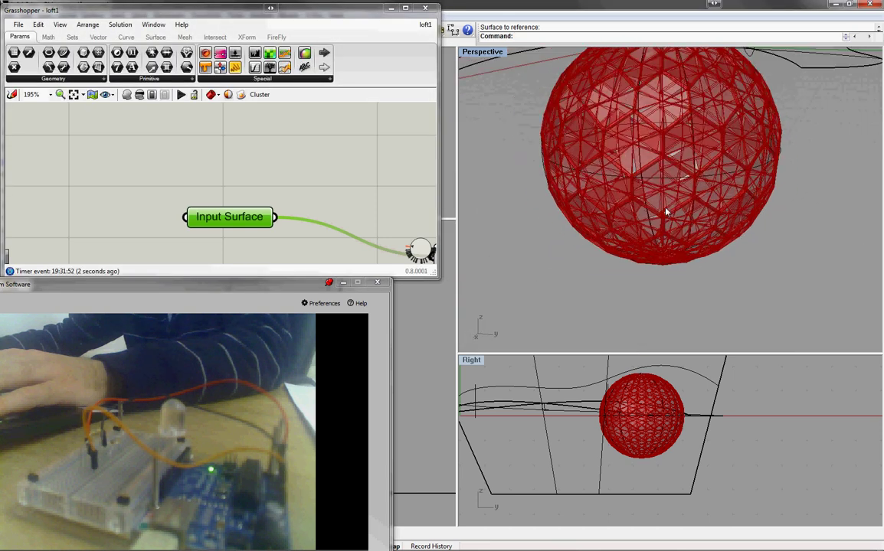
pyautogui.scroll(-3, 665, 212)
pyautogui.scroll(2, 662, 81)
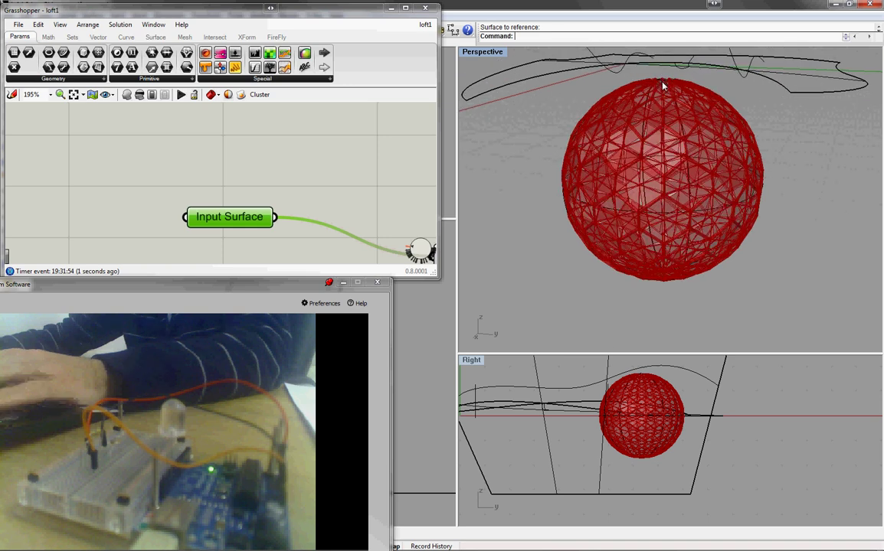
pyautogui.scroll(1, 663, 86)
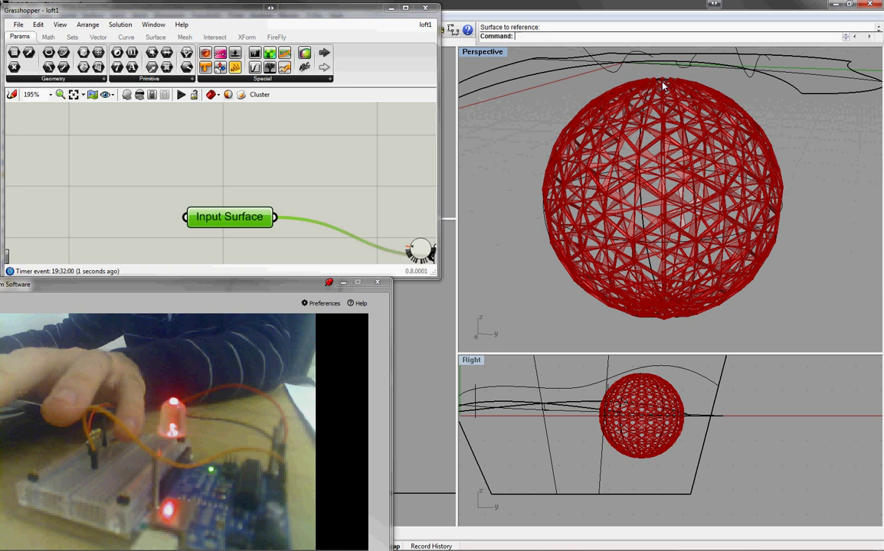
pyautogui.moveTo(782, 179); pyautogui.dragTo(614, 194, button='right')
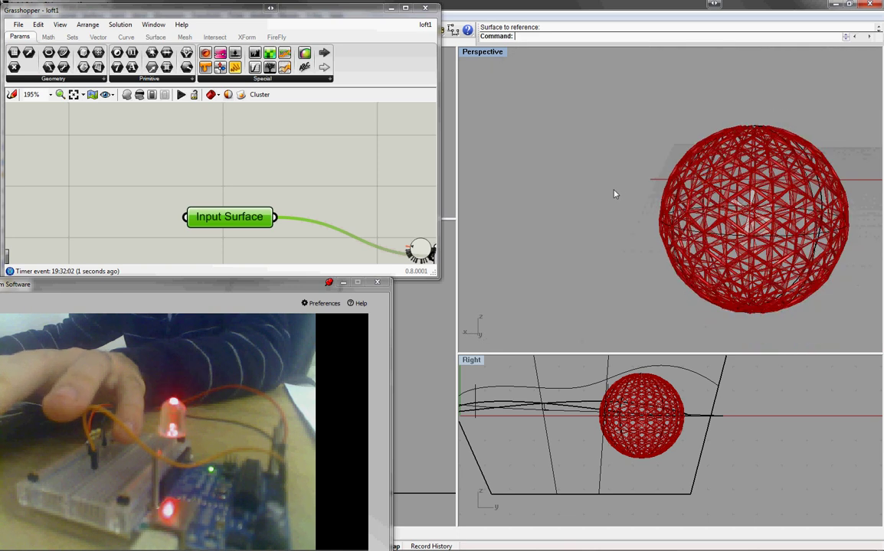
pyautogui.scroll(-2, 613, 194)
pyautogui.scroll(4, 775, 219)
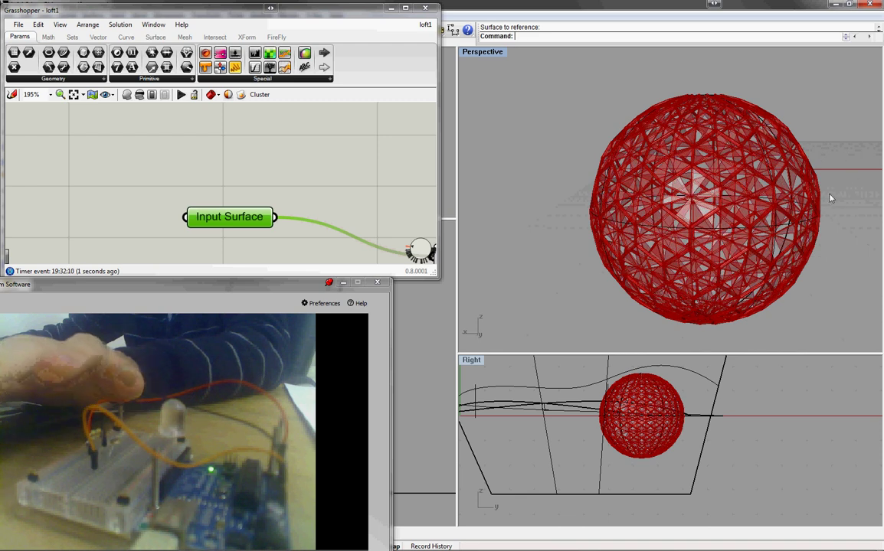
# Step: Set the Input Surface parameter to reference the flat, narrow-waisted surface lying beside the sphere
pyautogui.moveTo(830, 197); pyautogui.dragTo(560, 225, button='right')
pyautogui.scroll(-11, 562, 225)
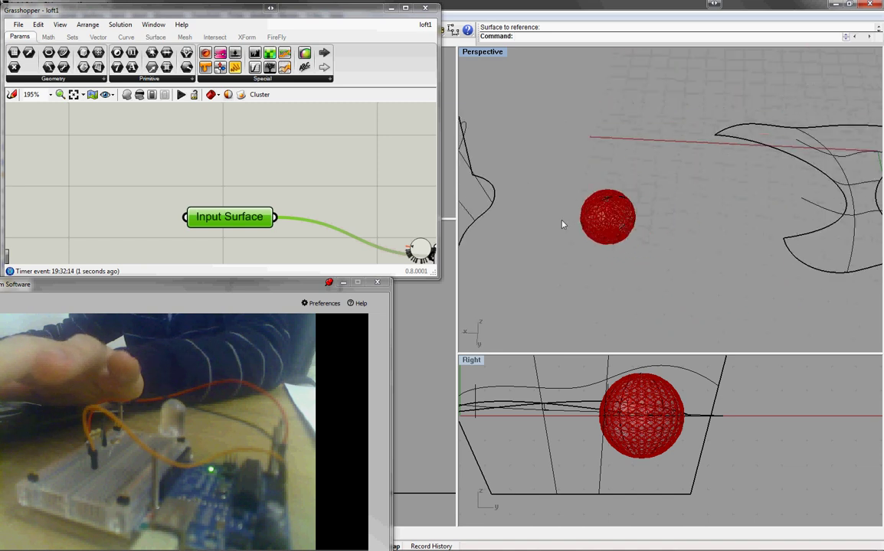
pyautogui.scroll(2, 775, 205)
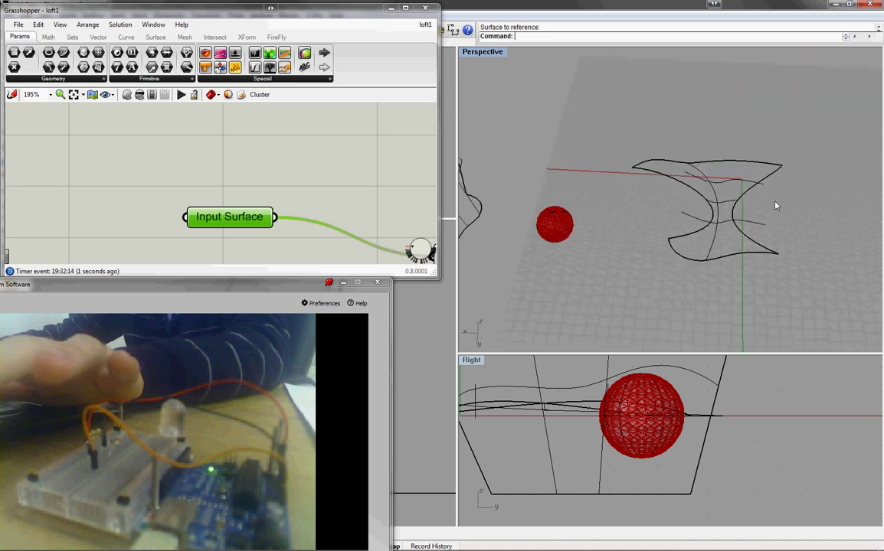
pyautogui.rightClick(235, 218)
pyautogui.click(294, 341)
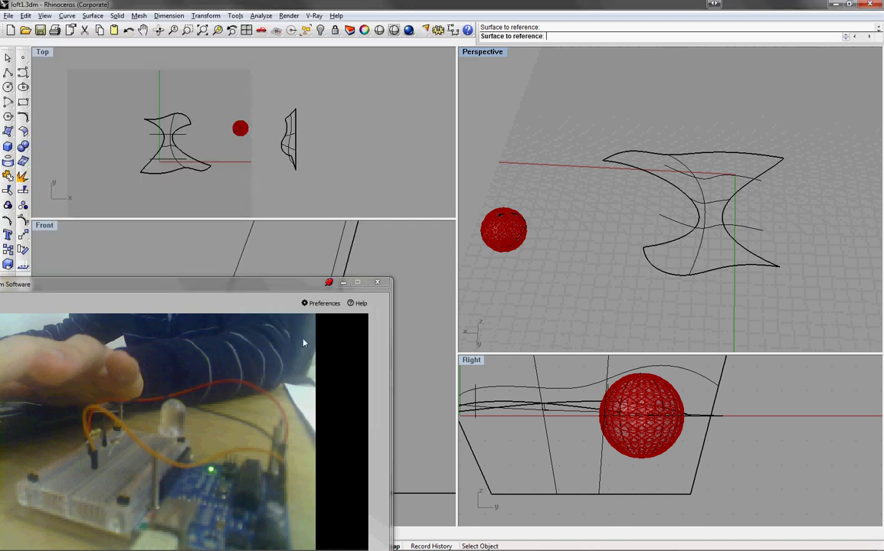
pyautogui.click(673, 186)
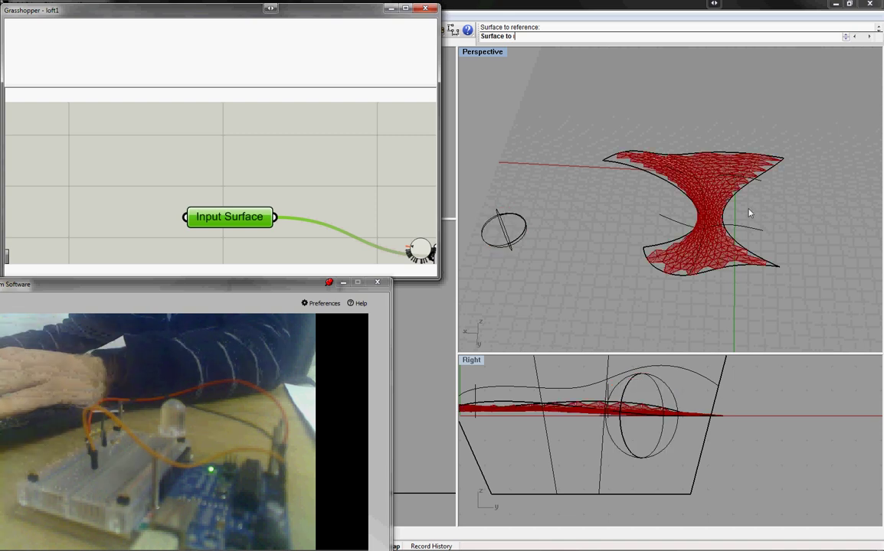
# Step: Examine the panels and pipes across the narrow-waisted surface up close and from several angles, including their response to the sensor
pyautogui.scroll(3, 749, 214)
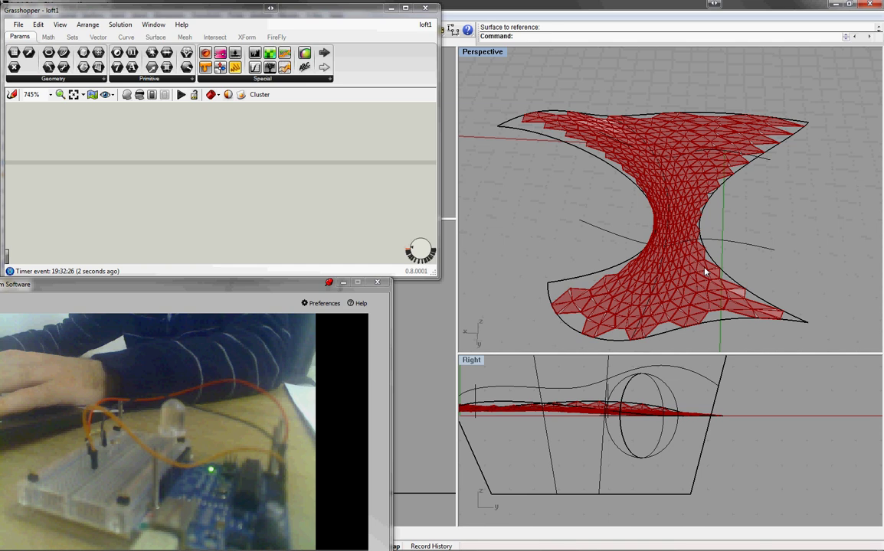
pyautogui.moveTo(704, 271); pyautogui.dragTo(674, 291, button='right')
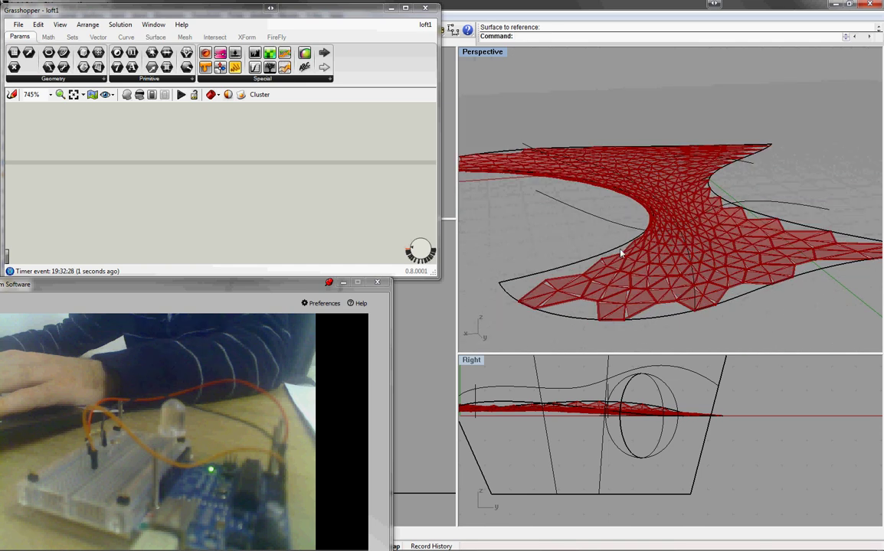
pyautogui.moveTo(621, 253); pyautogui.dragTo(709, 274, button='right')
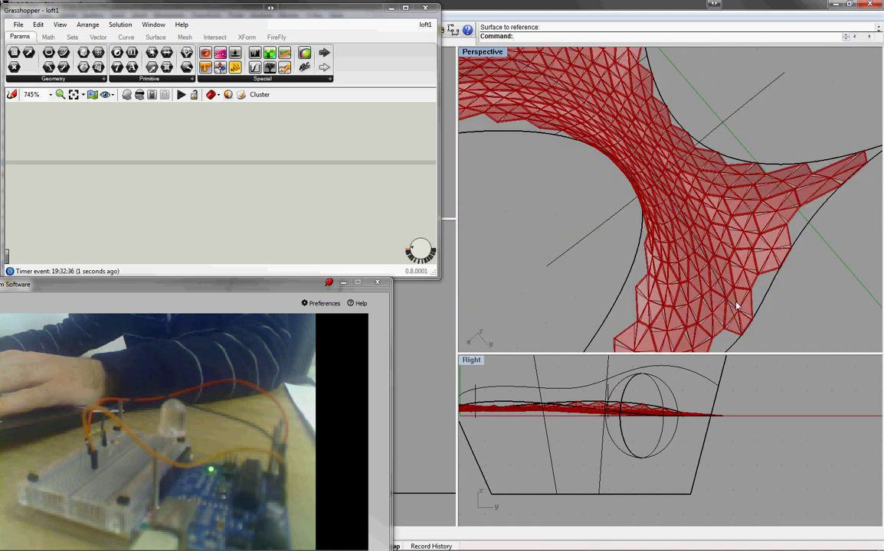
pyautogui.moveTo(737, 306); pyautogui.dragTo(637, 256, button='right')
pyautogui.scroll(-8, 633, 206)
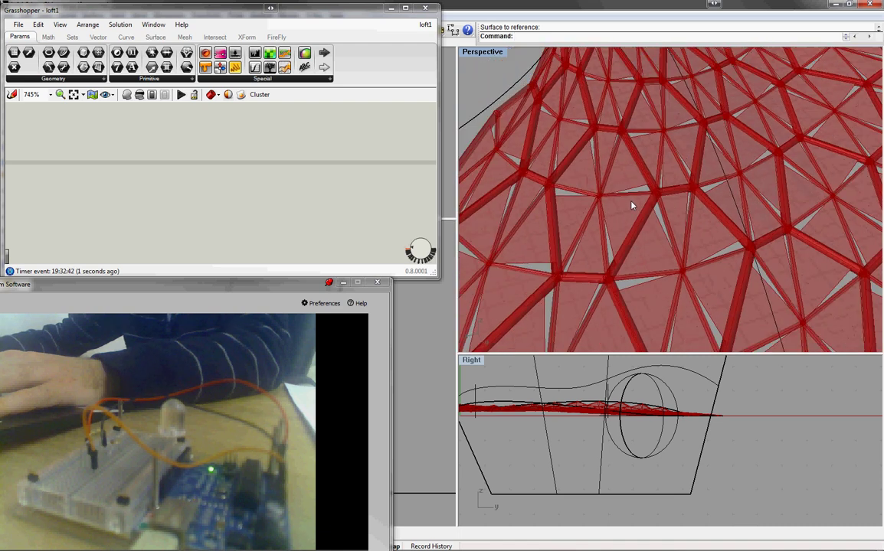
pyautogui.scroll(3, 630, 297)
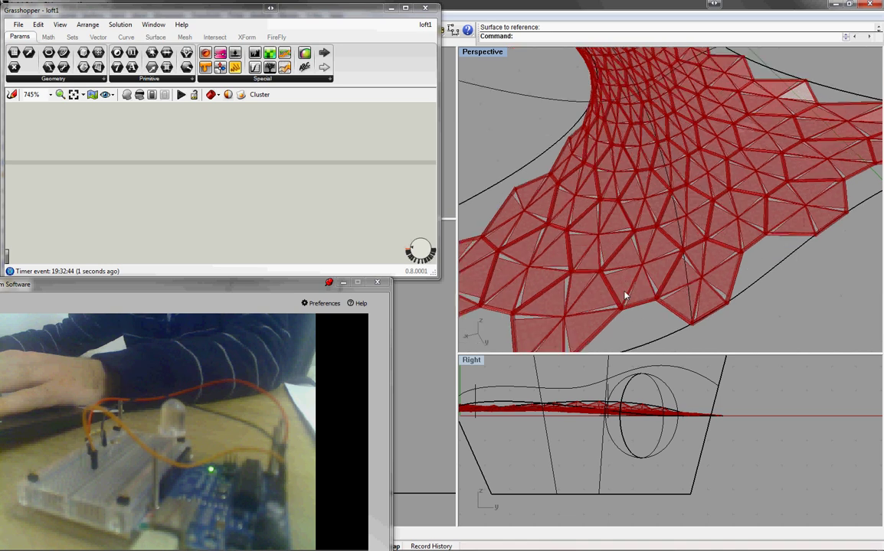
pyautogui.scroll(-6, 668, 221)
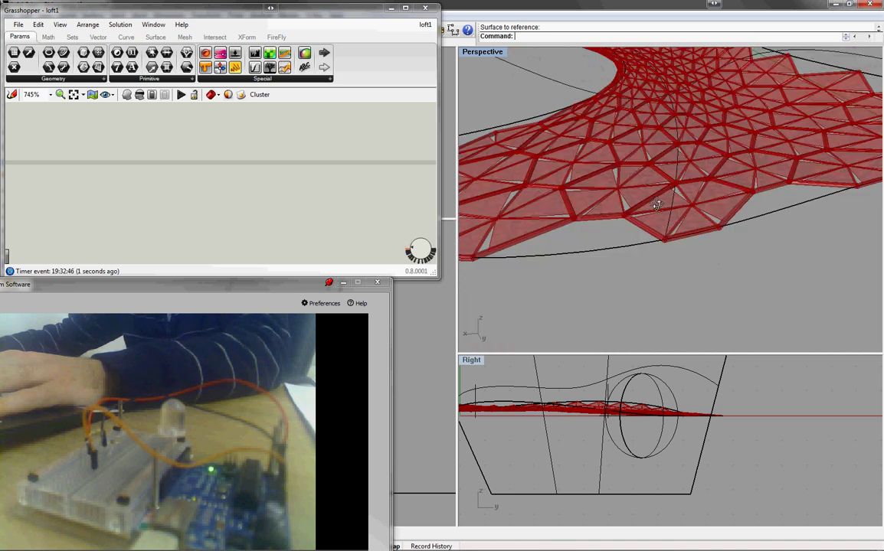
pyautogui.scroll(4, 632, 206)
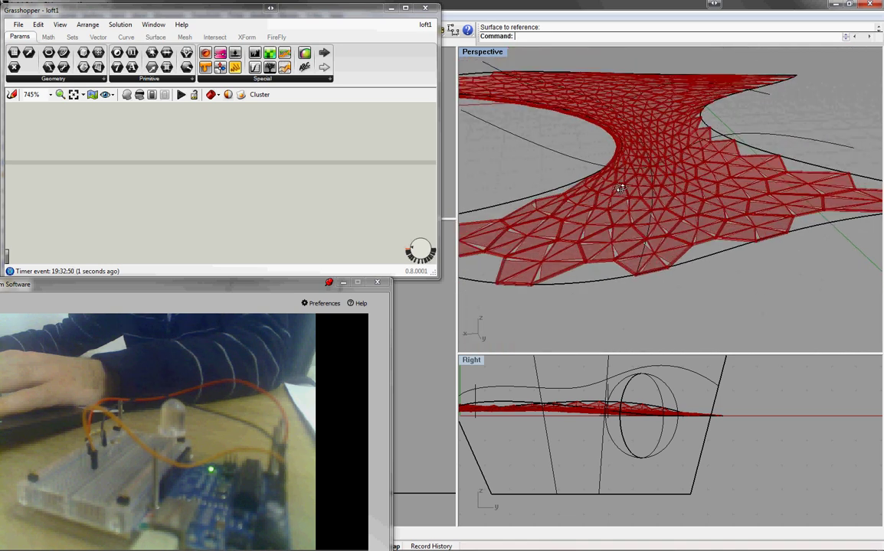
pyautogui.scroll(2, 618, 273)
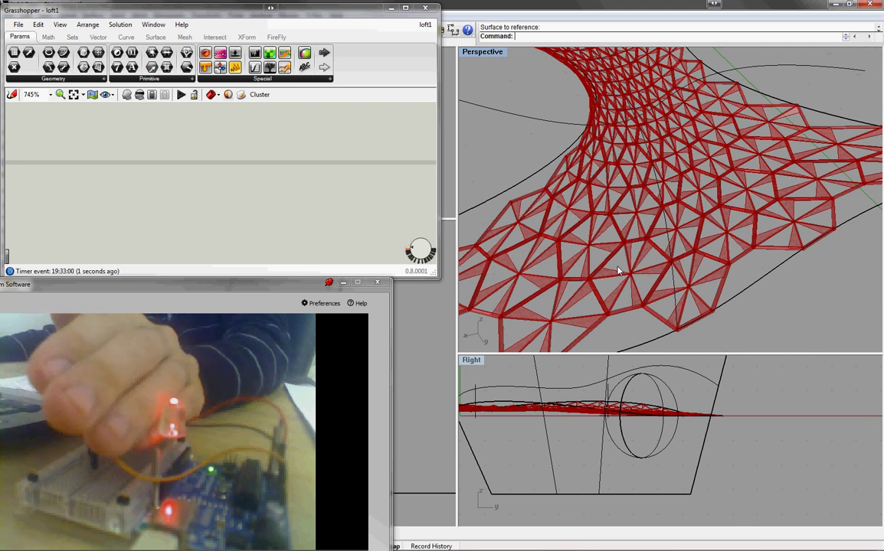
# Step: Increase the Pipe Radius slider to about 0.378 to thicken the pipes
pyautogui.click(358, 183)
pyautogui.scroll(-7, 359, 183)
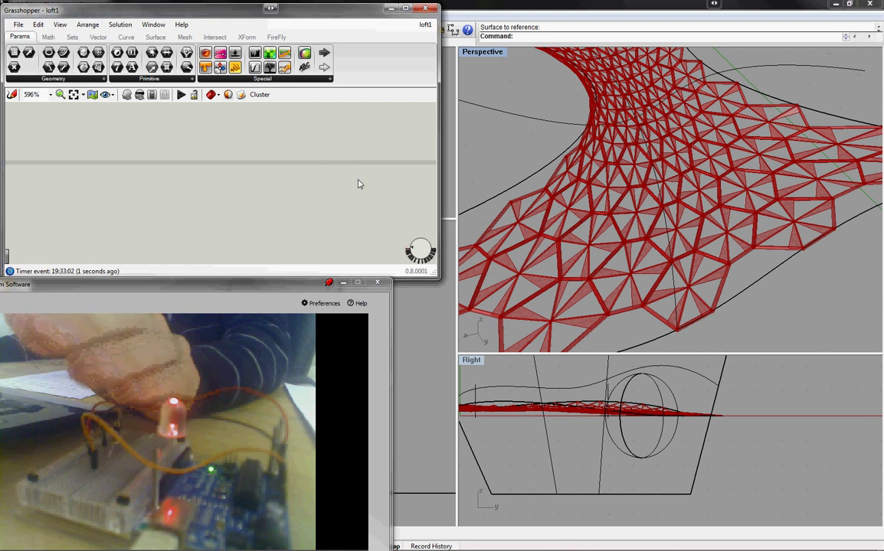
pyautogui.scroll(-4, 358, 184)
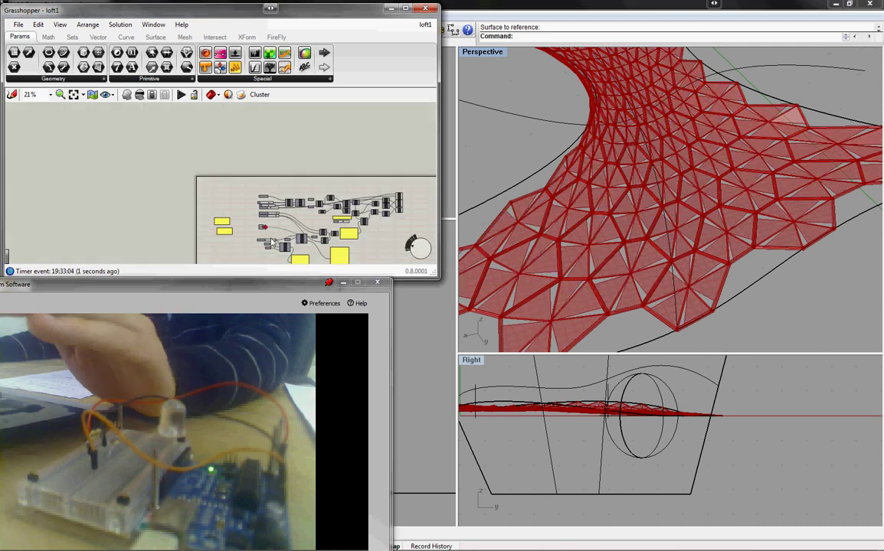
pyautogui.scroll(7, 263, 204)
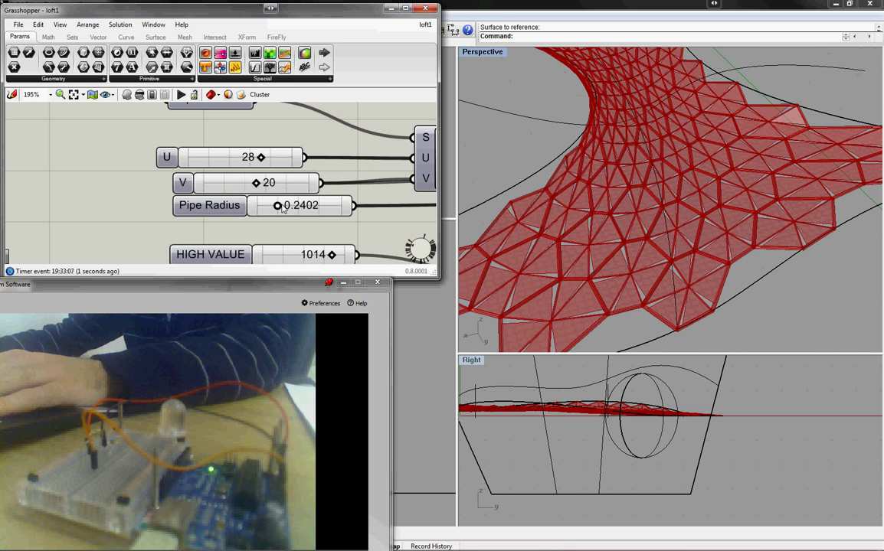
pyautogui.moveTo(278, 205); pyautogui.dragTo(285, 205)
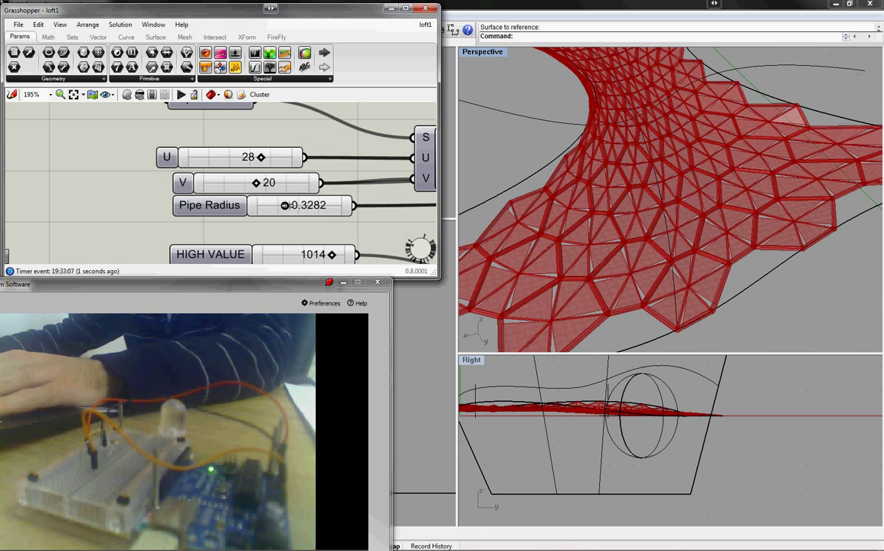
pyautogui.moveTo(285, 205); pyautogui.dragTo(289, 205)
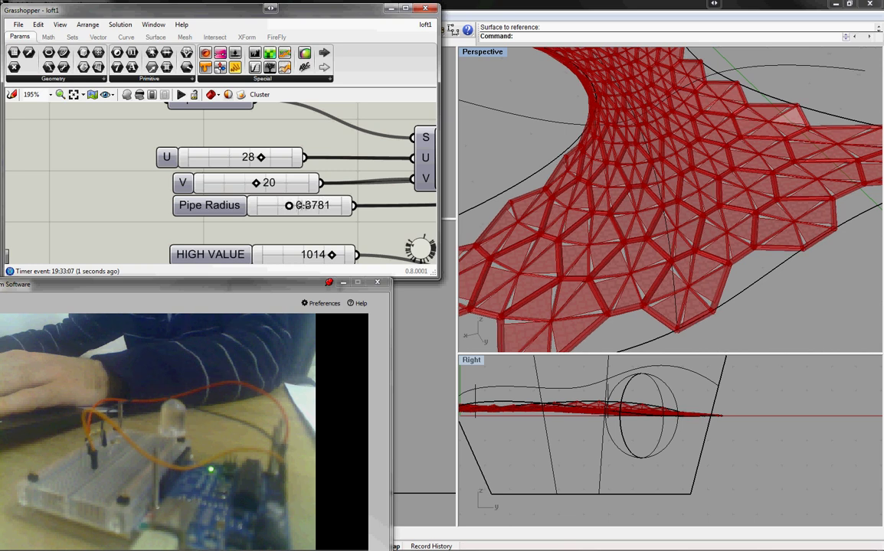
# Step: Try a pipe radius of about 0.58, then thin the pipes to 0.2408
pyautogui.moveTo(288, 205); pyautogui.dragTo(306, 205)
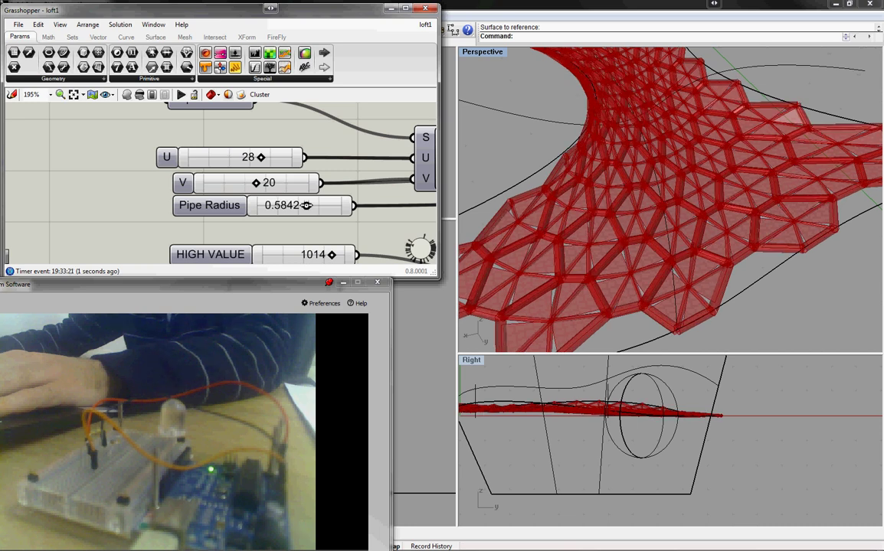
pyautogui.moveTo(305, 205); pyautogui.dragTo(297, 205)
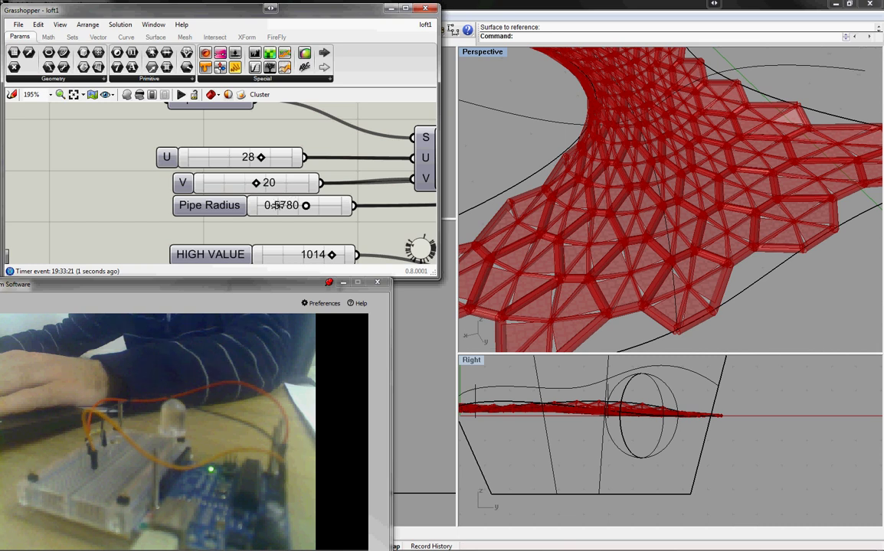
pyautogui.moveTo(277, 205); pyautogui.dragTo(278, 216)
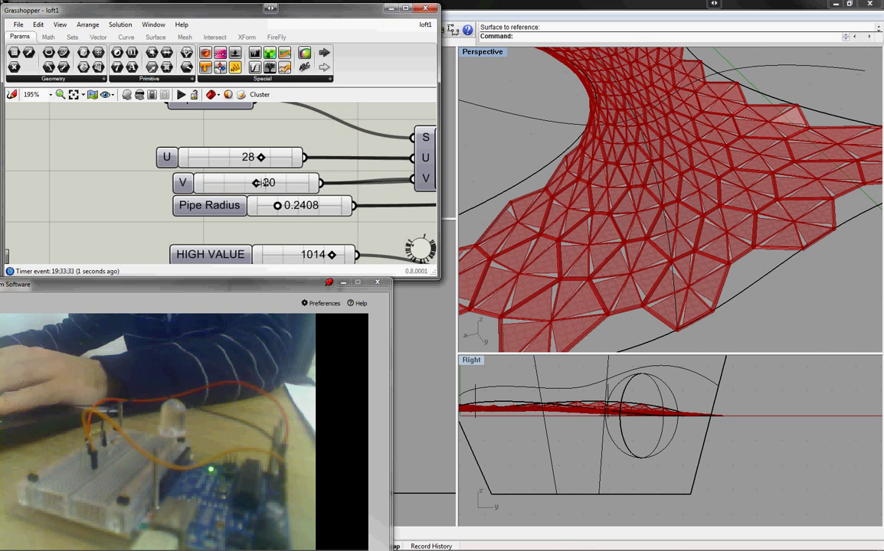
# Step: Increase the panel divisions of the narrow-waisted surface to V 23 and U 34
pyautogui.moveTo(264, 182); pyautogui.dragTo(266, 182)
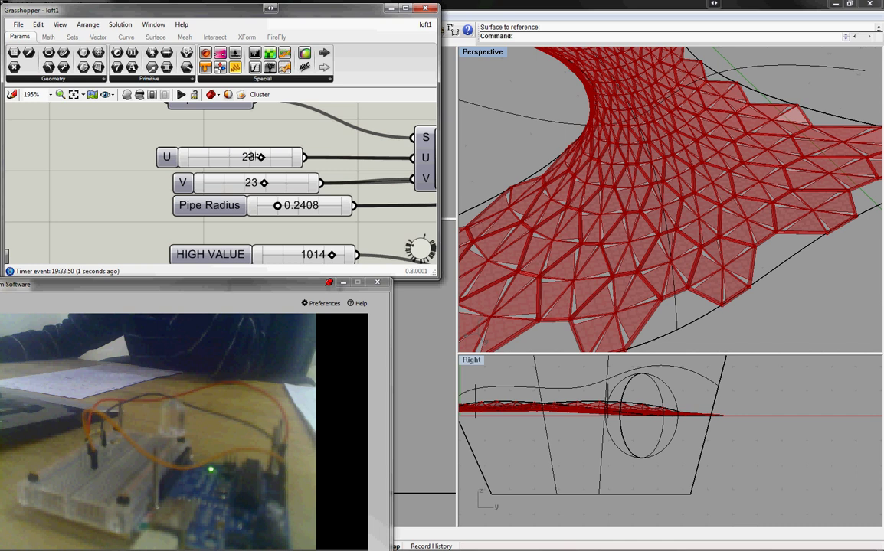
pyautogui.moveTo(255, 157); pyautogui.dragTo(252, 157)
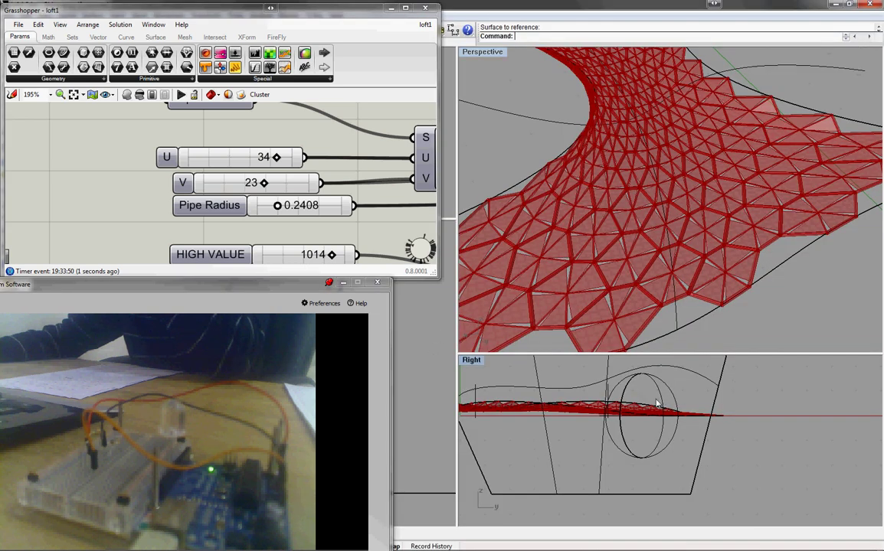
# Step: Examine the denser panels on the narrow-waisted surface in the Right and Perspective views, along with the definition's input parameters
pyautogui.scroll(-6, 654, 397)
pyautogui.scroll(8, 720, 398)
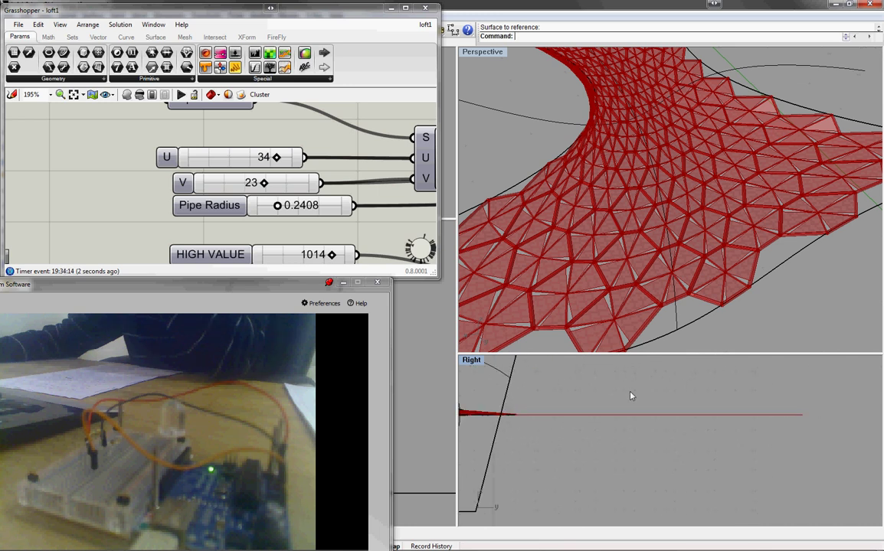
pyautogui.moveTo(541, 400)
pyautogui.mouseDown(button='right')
pyautogui.moveTo(656, 388)
pyautogui.moveTo(802, 414)
pyautogui.mouseUp(button='right')
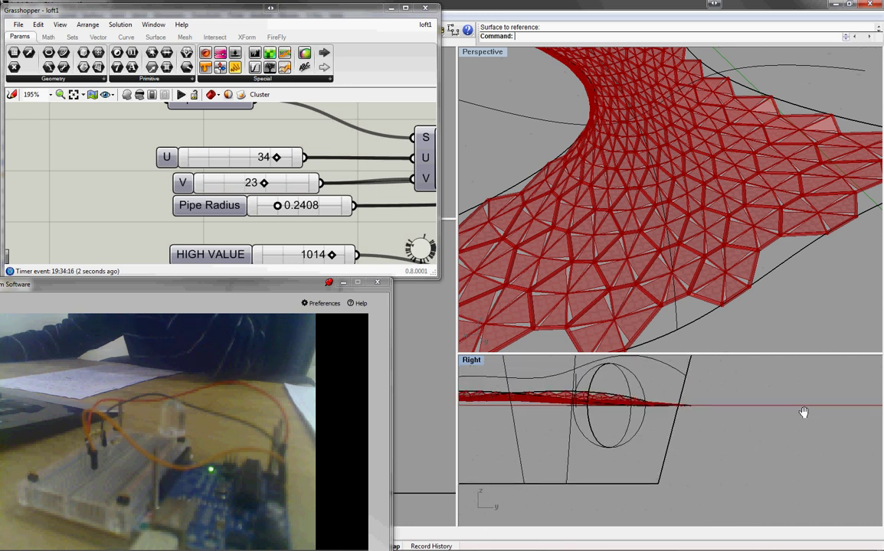
pyautogui.moveTo(542, 394); pyautogui.dragTo(645, 421, button='right')
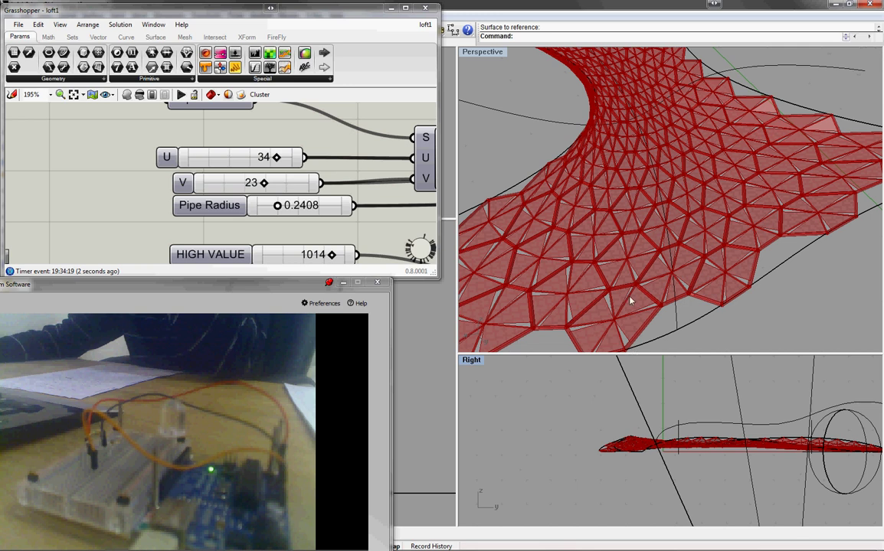
pyautogui.scroll(-6, 686, 308)
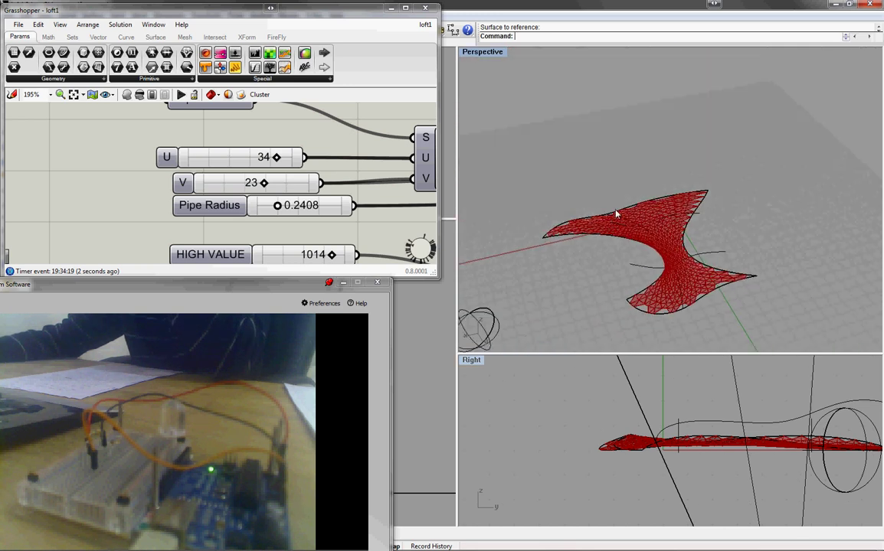
pyautogui.scroll(5, 620, 210)
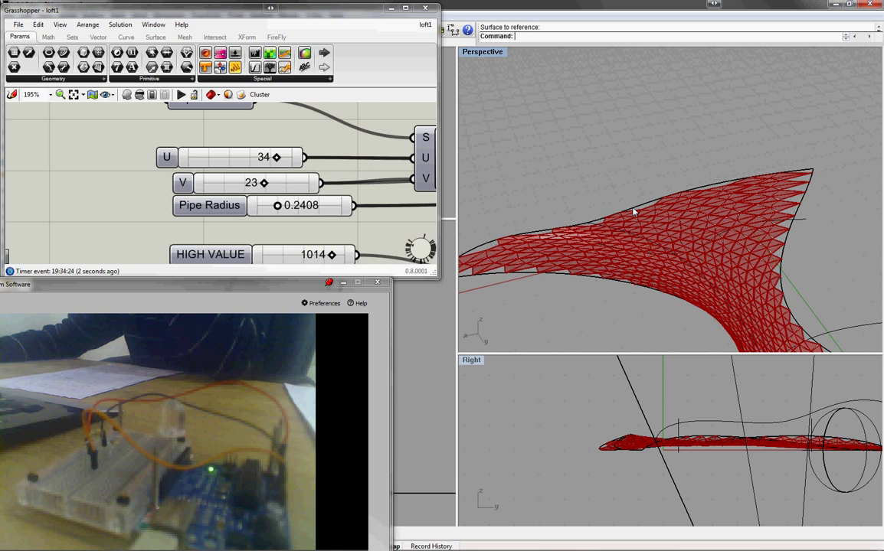
pyautogui.click(633, 212)
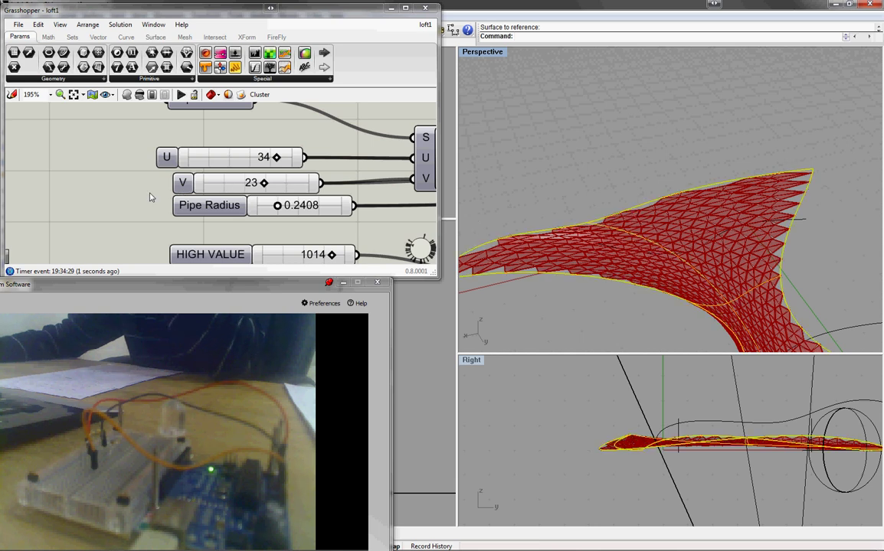
pyautogui.scroll(-3, 287, 193)
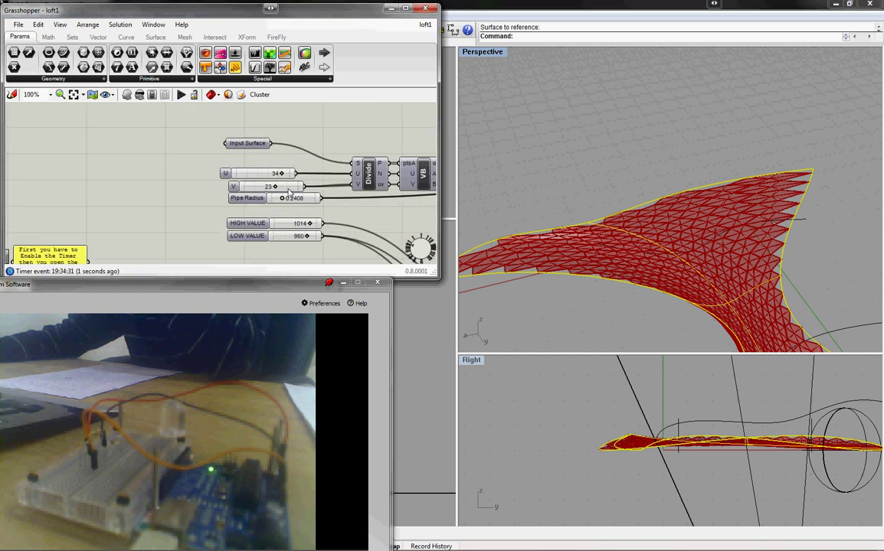
pyautogui.scroll(-4, 341, 147)
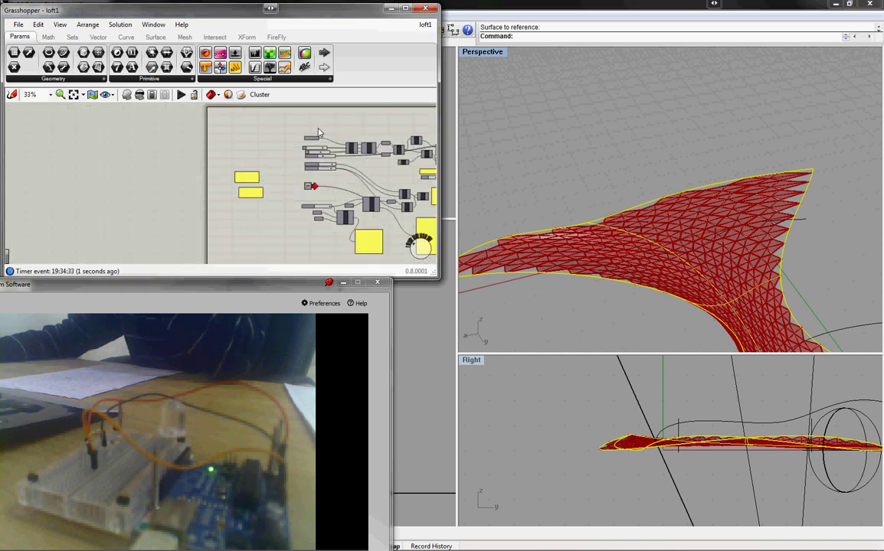
pyautogui.scroll(4, 318, 133)
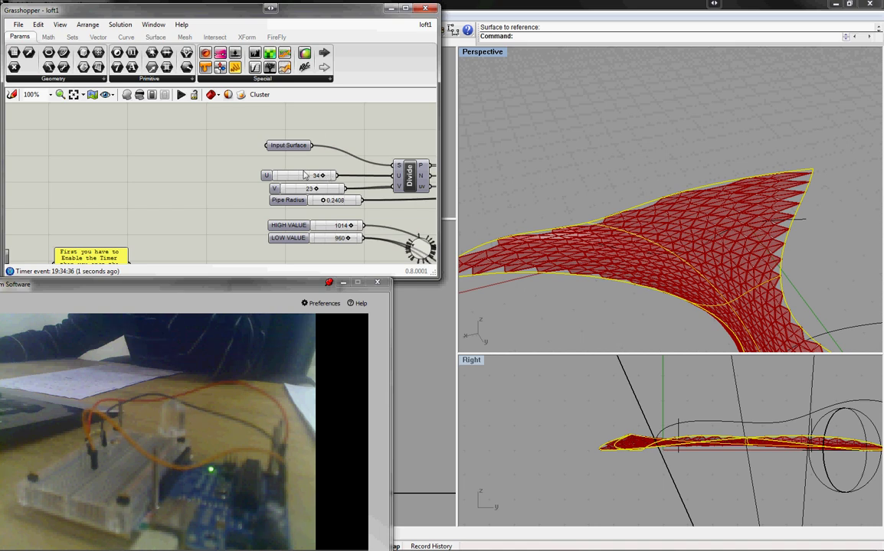
# Step: Try the shaded display mode in the Perspective viewport
pyautogui.rightClick(643, 207)
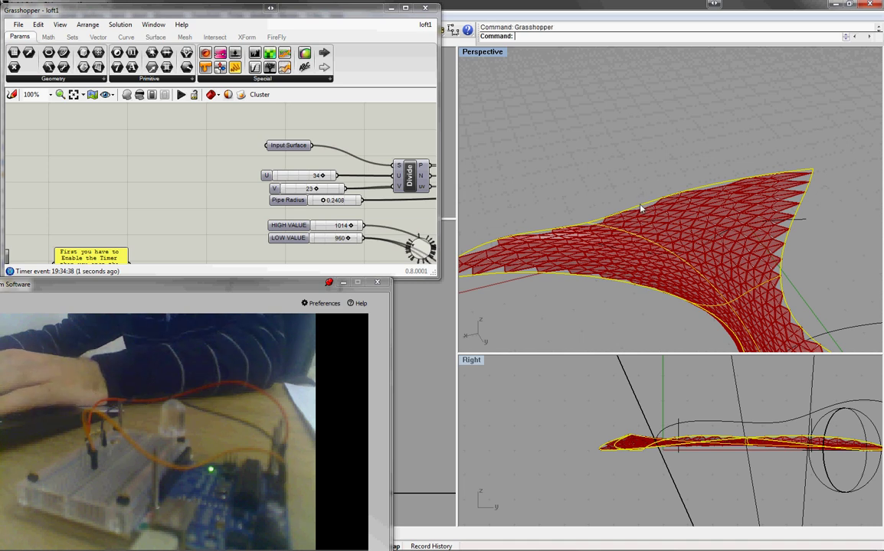
pyautogui.middleClick(602, 221)
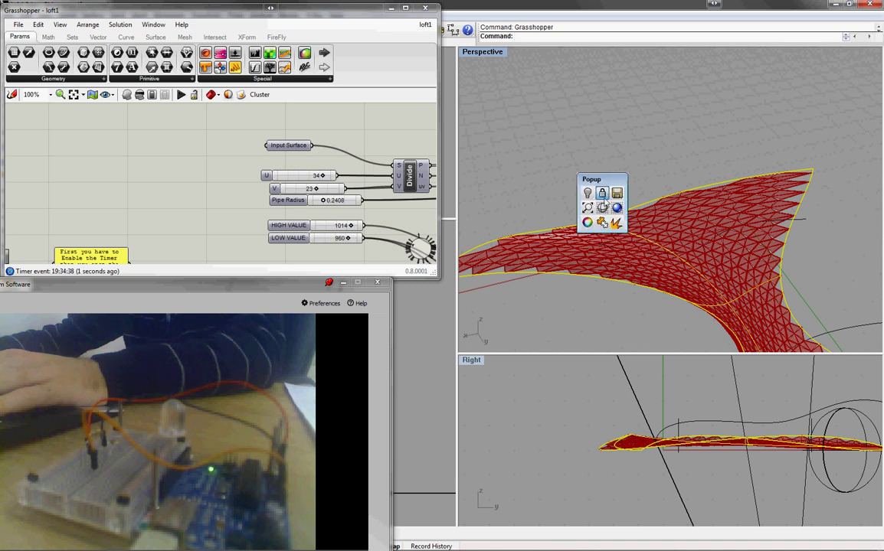
pyautogui.click(616, 208)
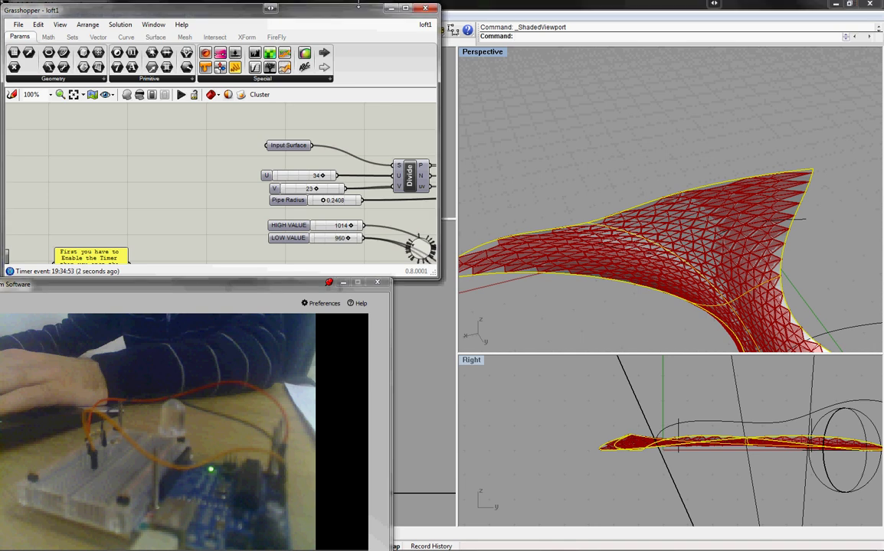
# Step: Lower the Grasshopper window's upper edge to uncover the Rhino tools, and return the Perspective viewport to wireframe display
pyautogui.moveTo(361, 10); pyautogui.dragTo(356, 37)
pyautogui.click(396, 30)
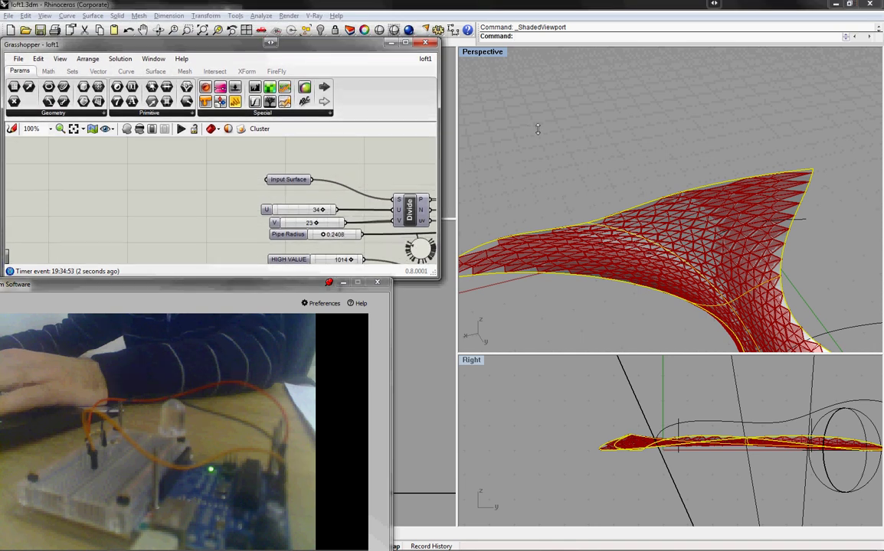
pyautogui.click(536, 124)
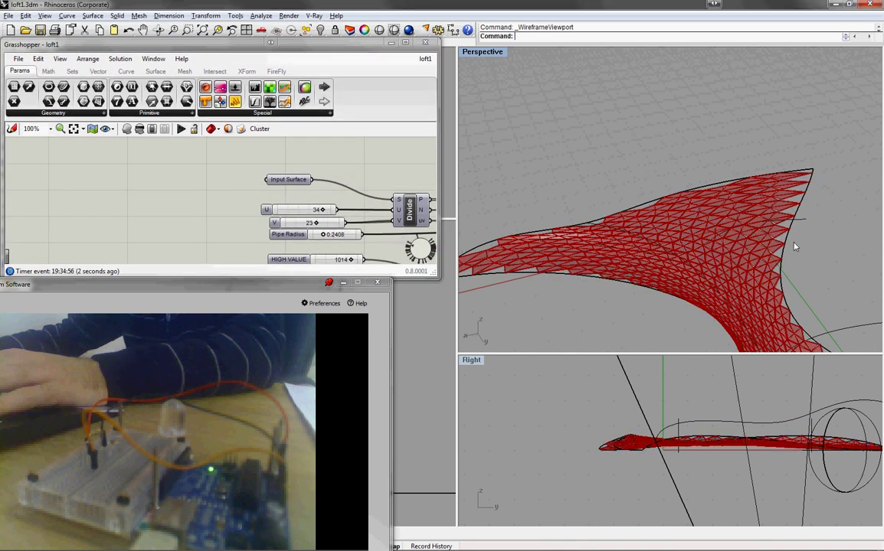
# Step: Set the Input Surface parameter to reference multiple surfaces: the narrow-waisted surface and the upright wavy lofted surface
pyautogui.moveTo(601, 258); pyautogui.dragTo(573, 313, button='right')
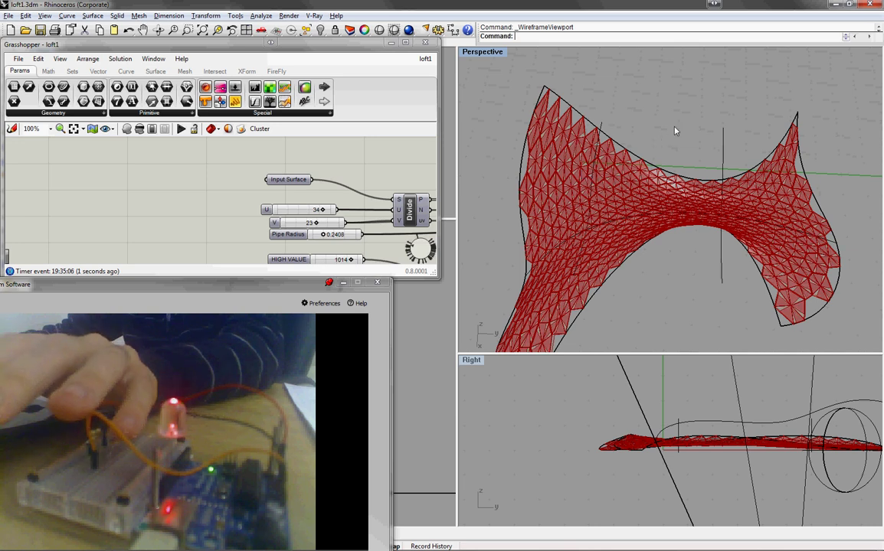
pyautogui.scroll(-2, 681, 121)
pyautogui.scroll(-3, 686, 118)
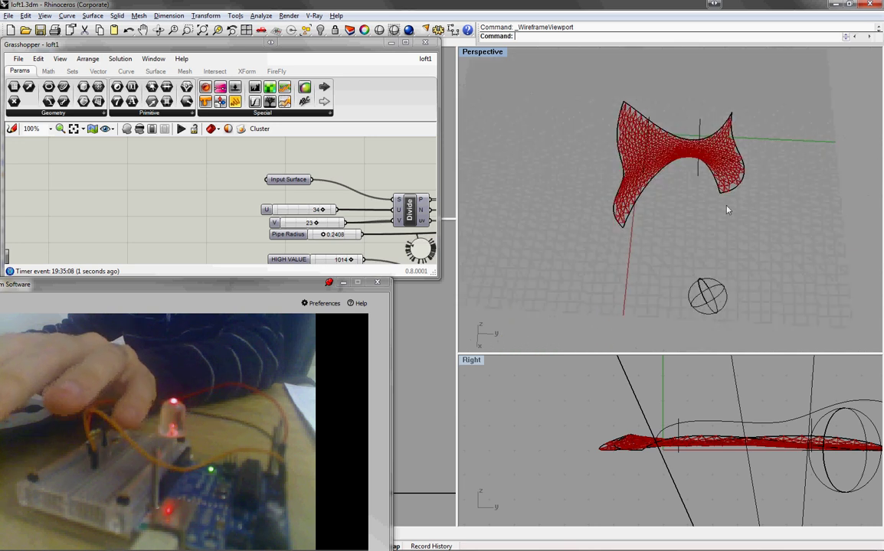
pyautogui.scroll(-4, 665, 190)
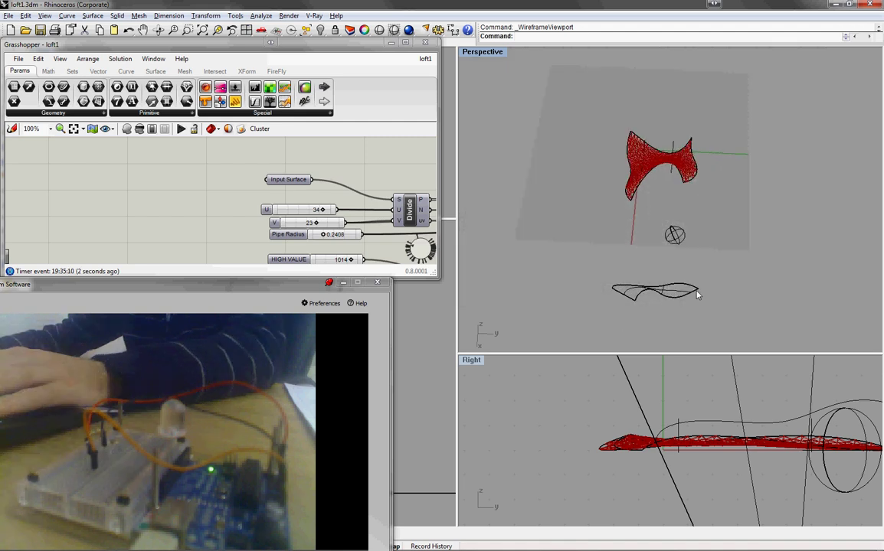
pyautogui.moveTo(706, 276); pyautogui.dragTo(667, 235, button='right')
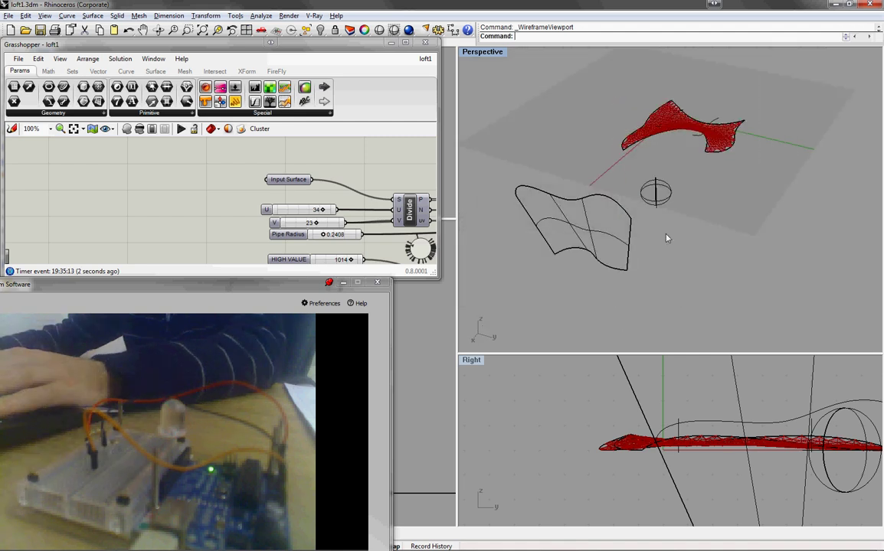
pyautogui.scroll(4, 667, 238)
pyautogui.rightClick(288, 180)
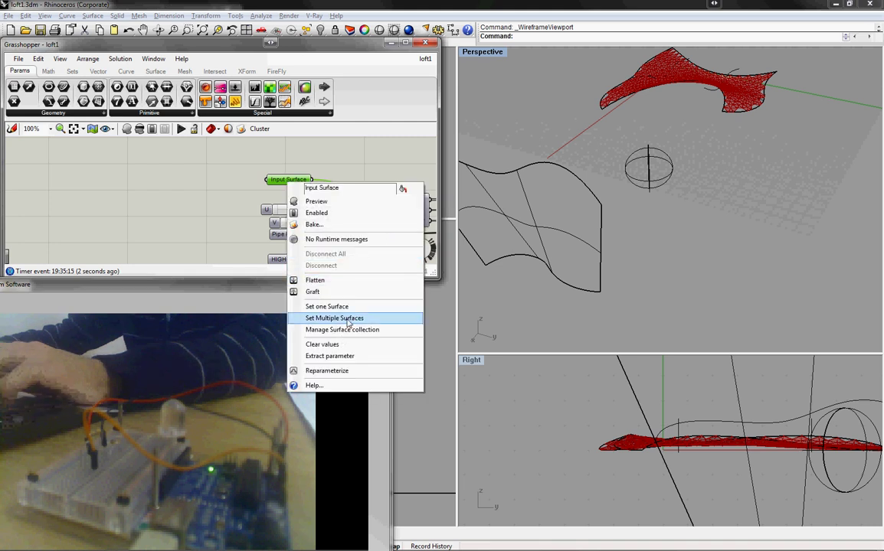
pyautogui.click(335, 318)
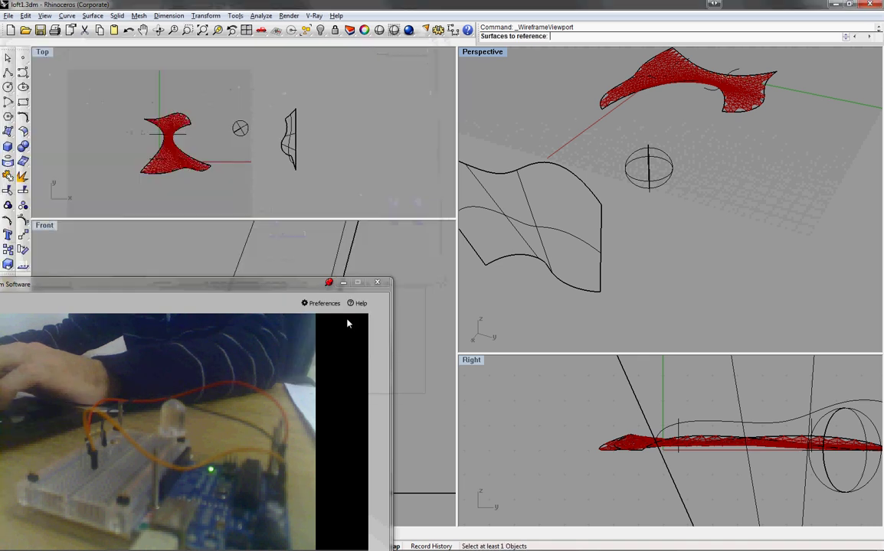
pyautogui.click(617, 108)
pyautogui.click(554, 167)
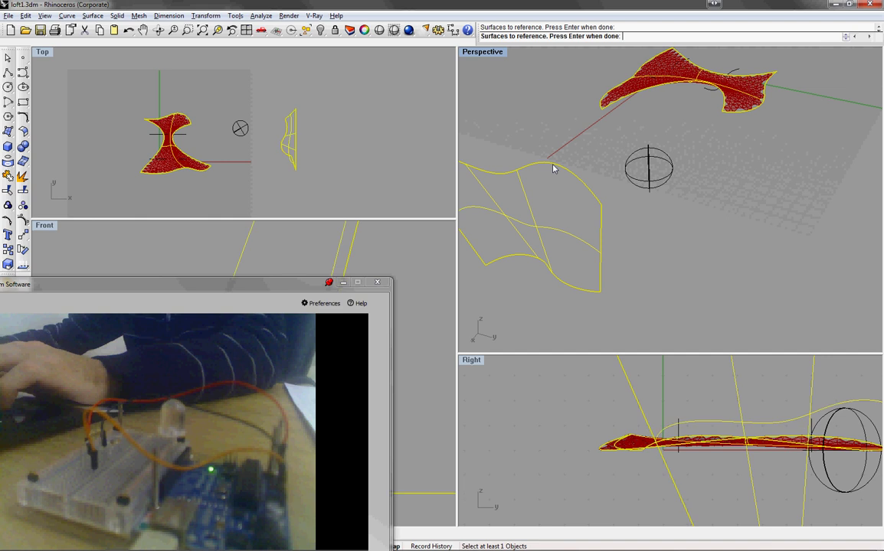
pyautogui.press('Return')
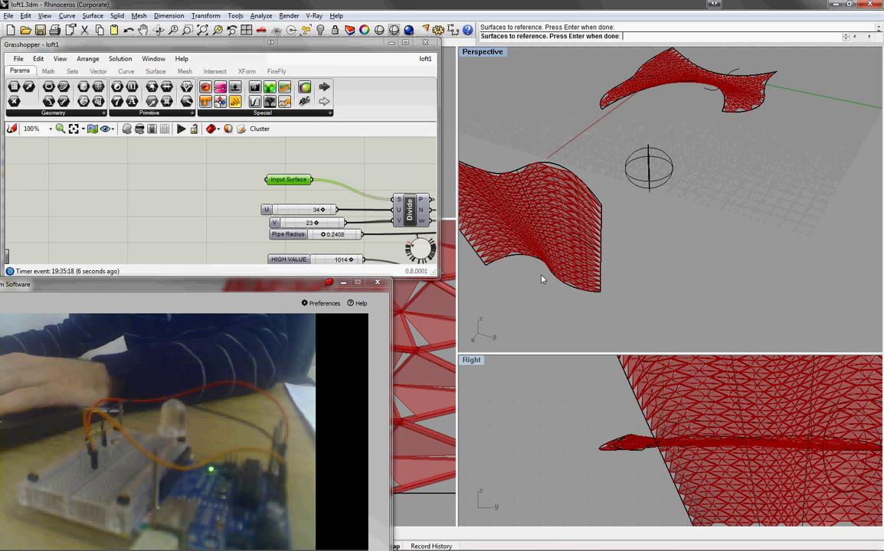
pyautogui.scroll(4, 536, 261)
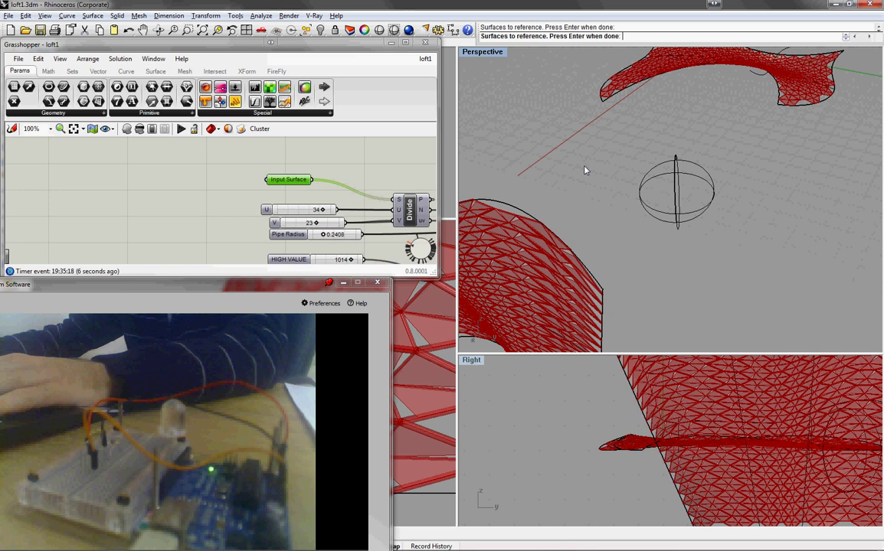
pyautogui.press('Return')
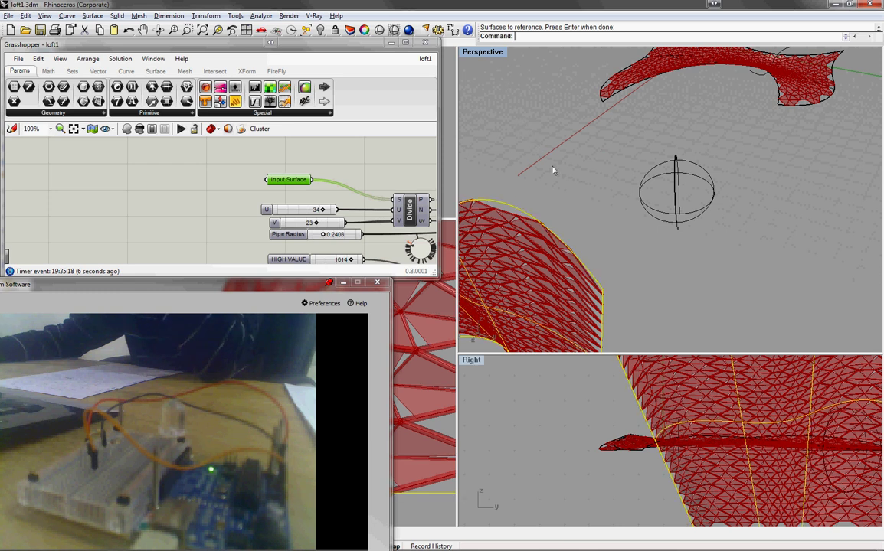
# Step: Move the wavy lofted surface from its lower corner to a spot between the narrow-waisted surface and the sphere
pyautogui.scroll(-2, 553, 170)
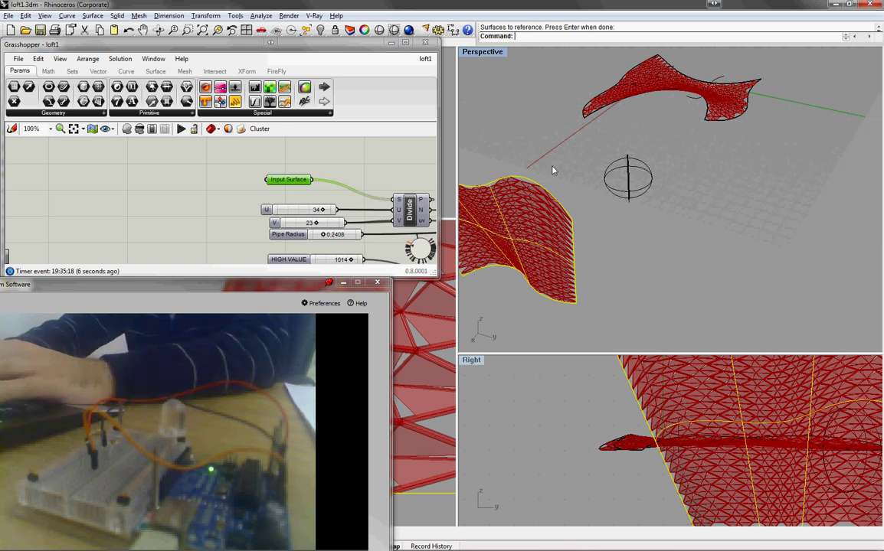
pyautogui.write('MPo')
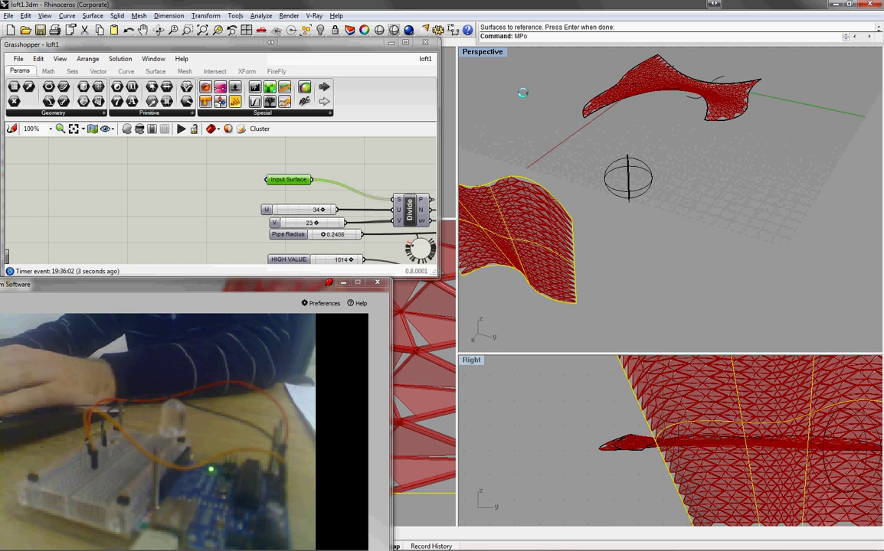
pyautogui.press('Return')
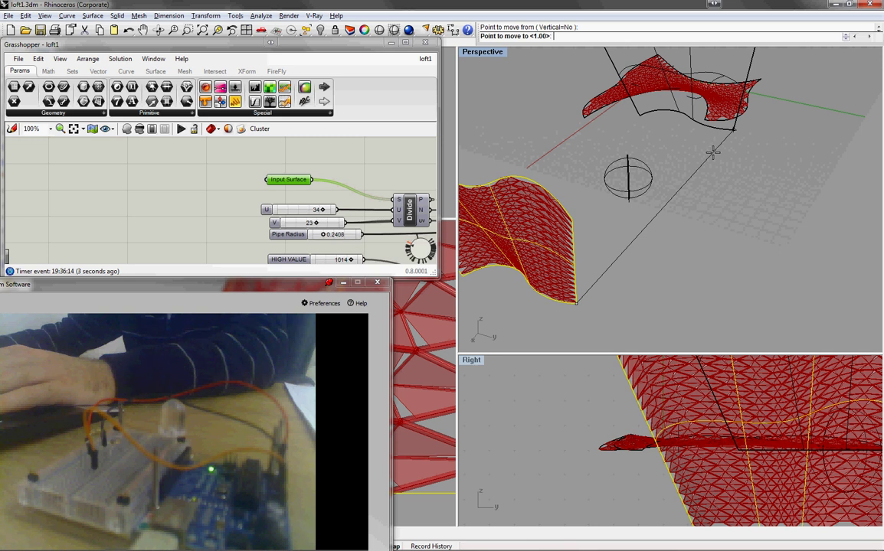
pyautogui.click(712, 153)
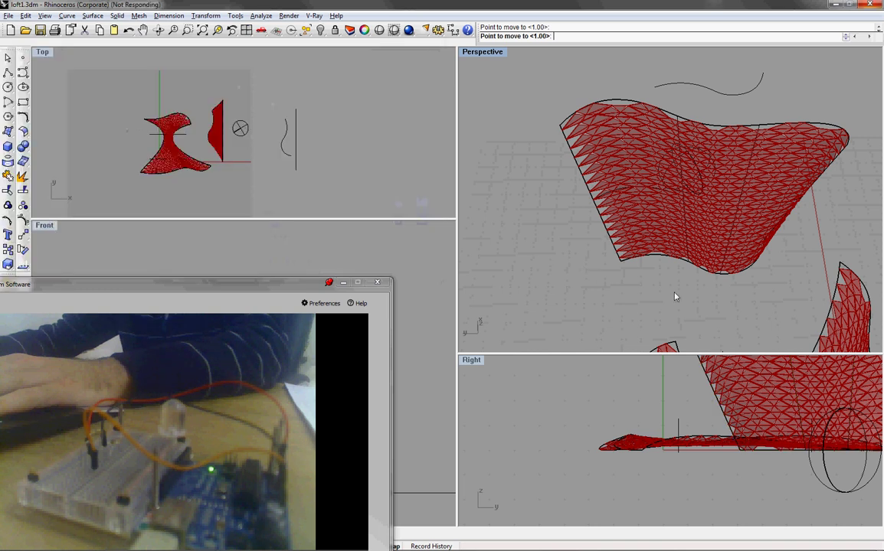
pyautogui.keyDown('shift'); pyautogui.moveTo(675, 297); pyautogui.dragTo(650, 262, button='right'); pyautogui.keyUp('shift')
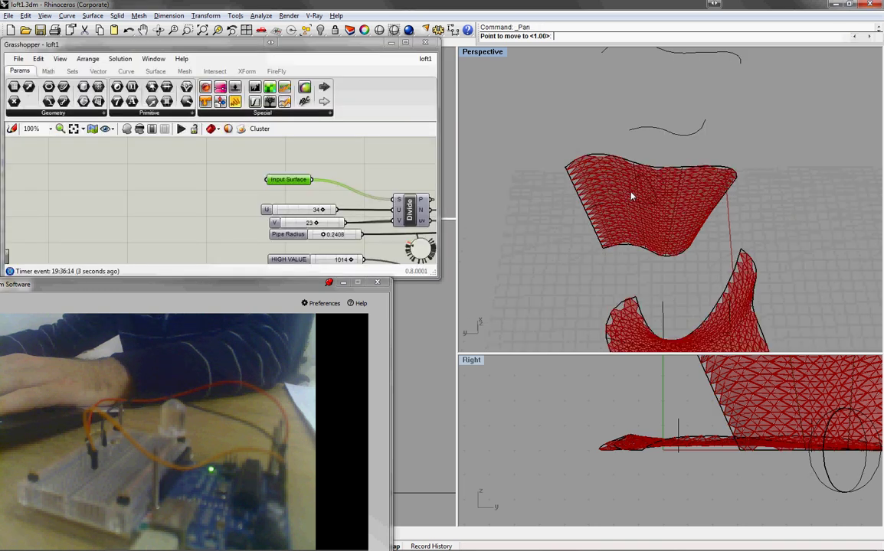
pyautogui.keyDown('shift'); pyautogui.moveTo(627, 177); pyautogui.dragTo(626, 170, button='right'); pyautogui.keyUp('shift')
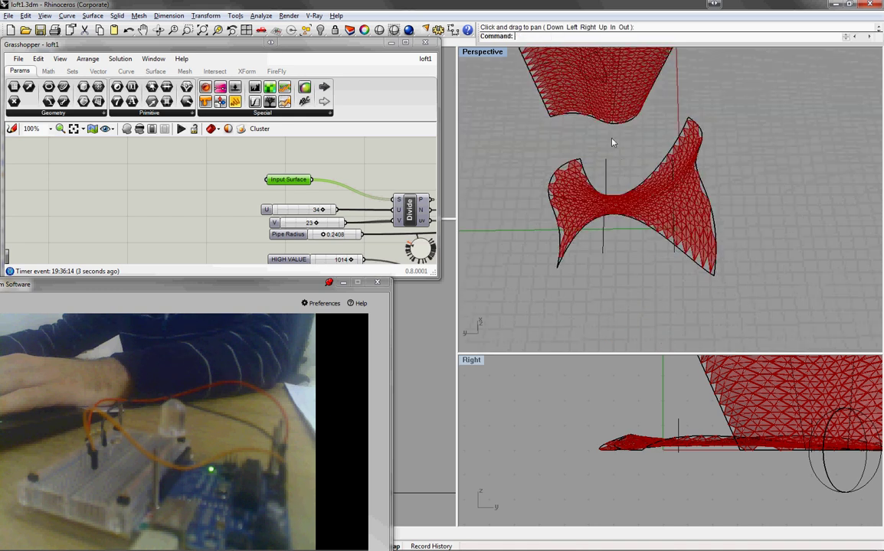